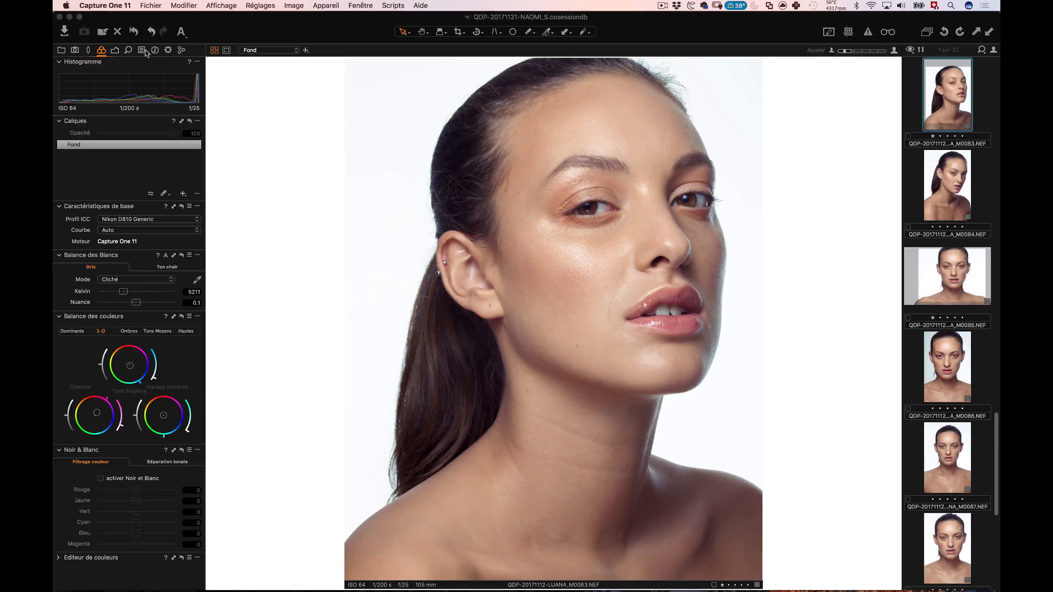
# Add a new filled adjustment layer above the background and name it "Traitement de lum.".
pyautogui.click(90, 51)
pyautogui.click(101, 50)
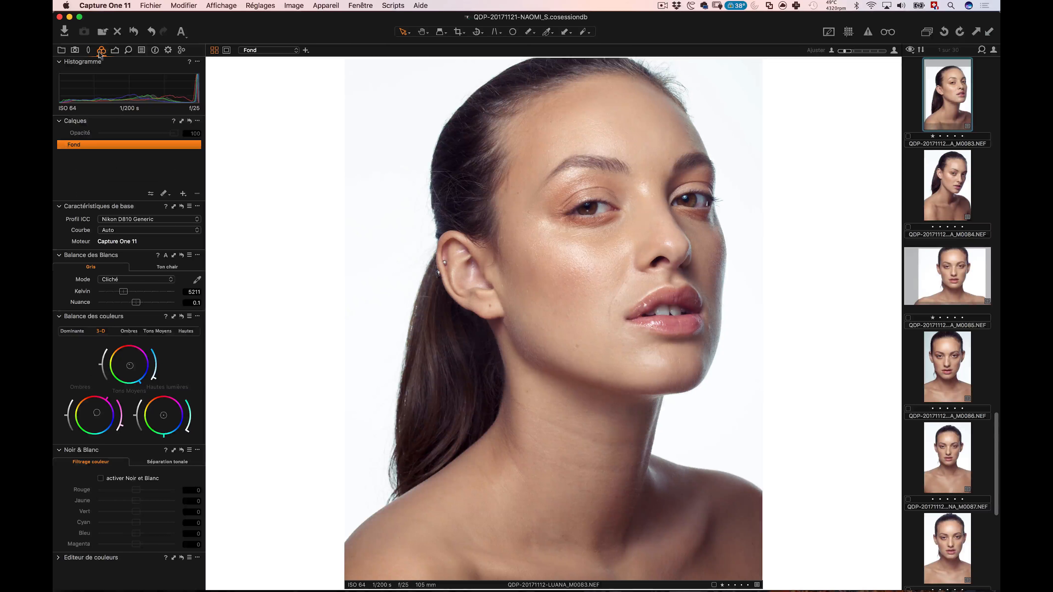
pyautogui.click(118, 51)
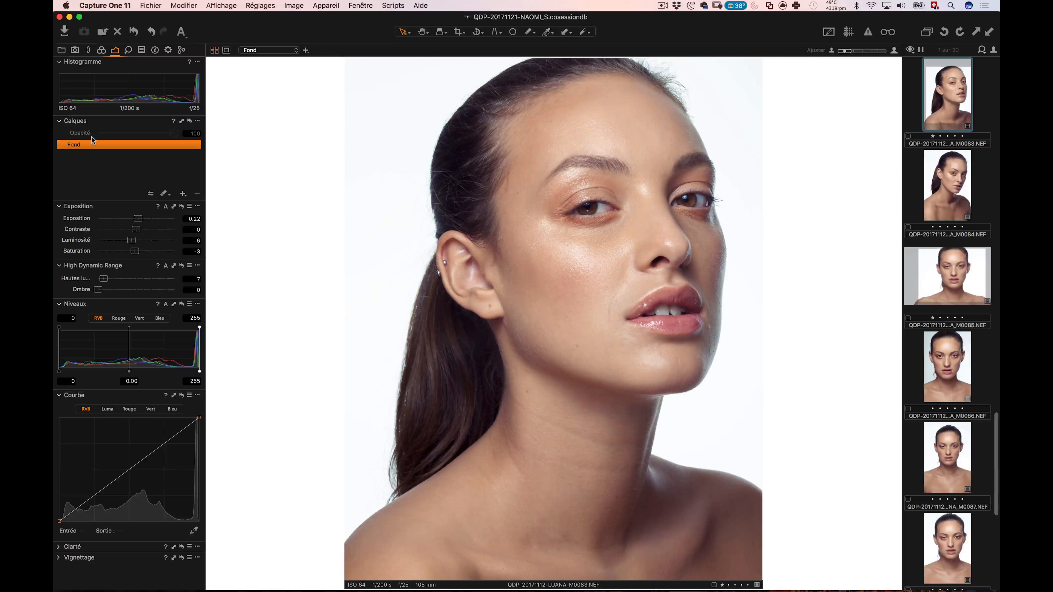
pyautogui.click(183, 194)
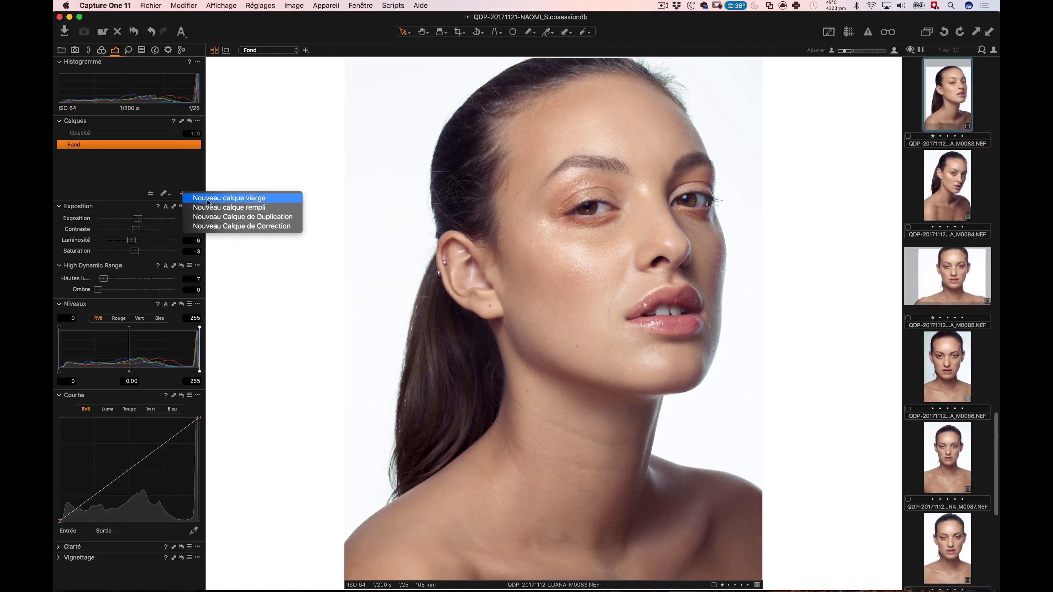
pyautogui.click(213, 216)
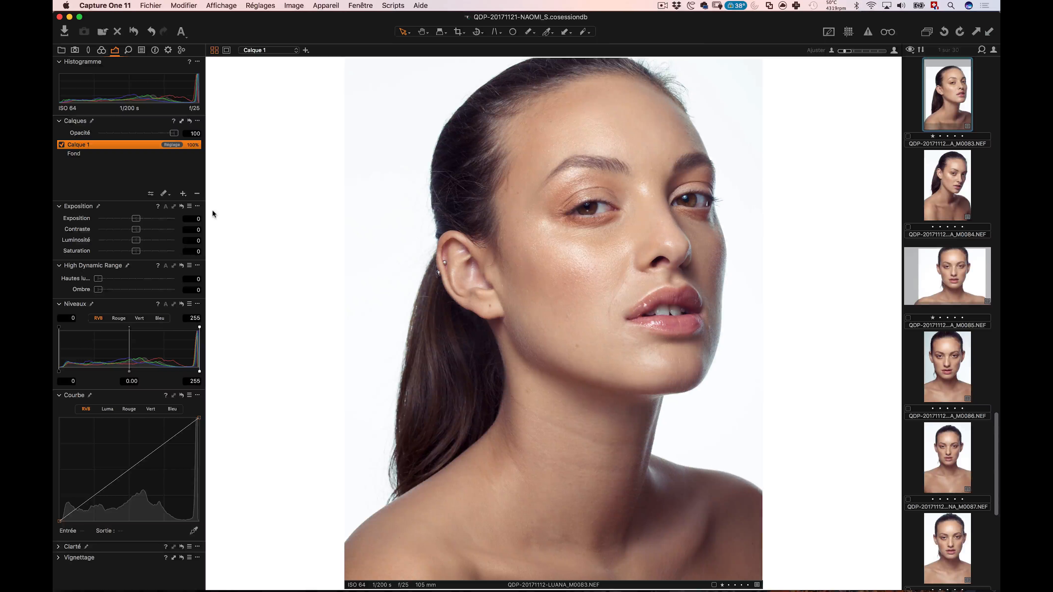
pyautogui.doubleClick(88, 145)
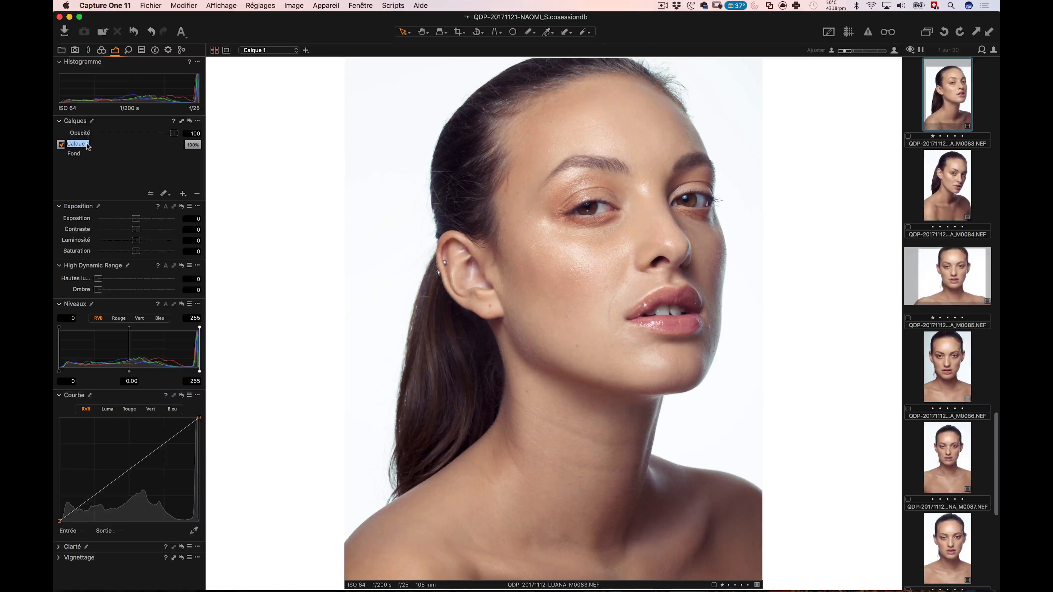
pyautogui.write('Traitement de lum.')
pyautogui.press('Return')
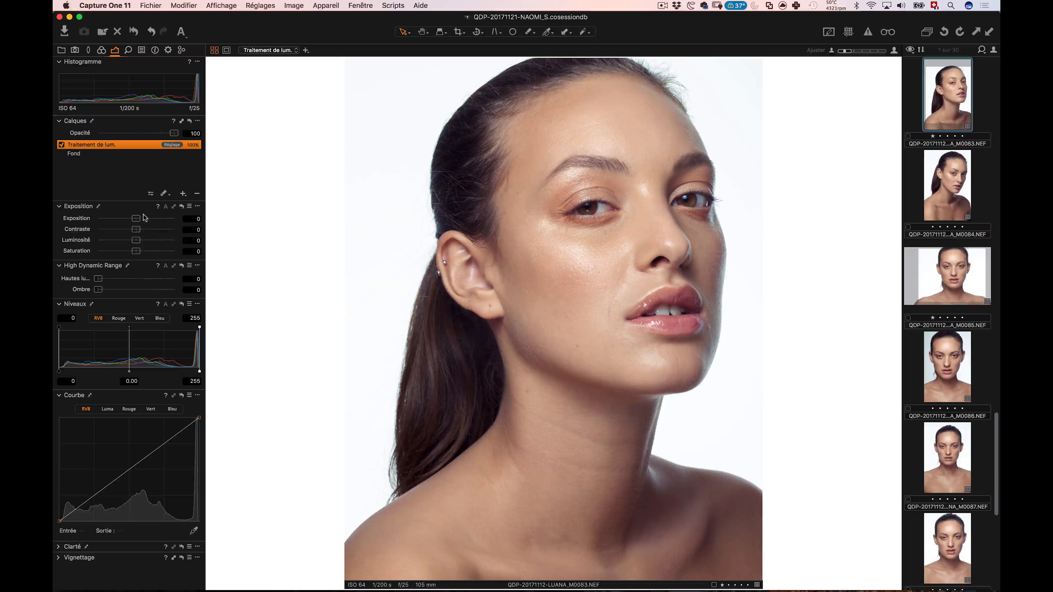
# Set the Traitement de lum. layer's exposure to 0.45, contrast to 2 and brightness to -15, and reduce its opacity to 51.
pyautogui.moveTo(144, 215); pyautogui.dragTo(126, 242)
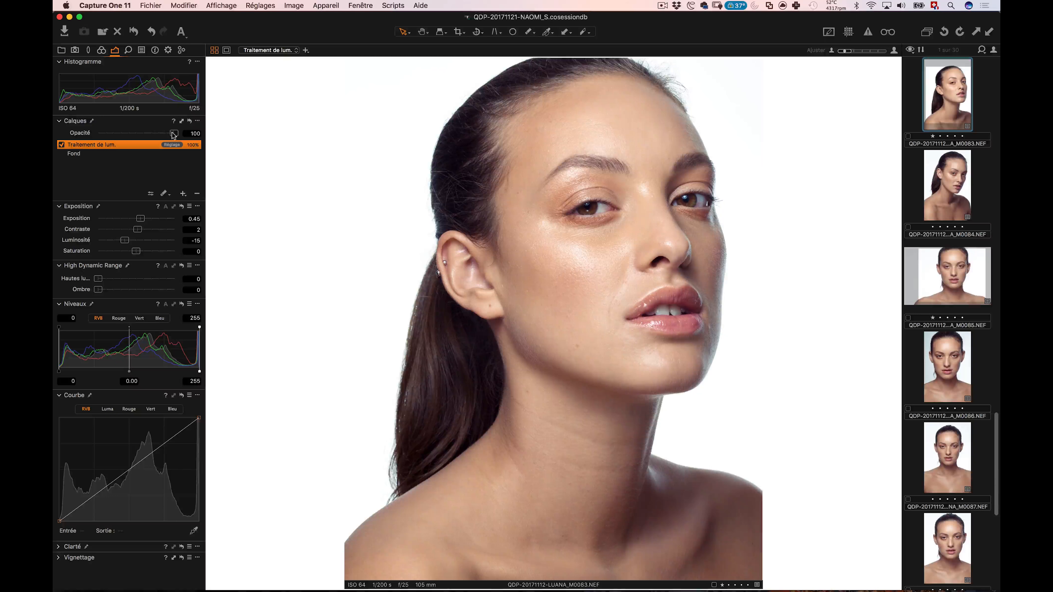
pyautogui.moveTo(172, 136); pyautogui.dragTo(138, 139)
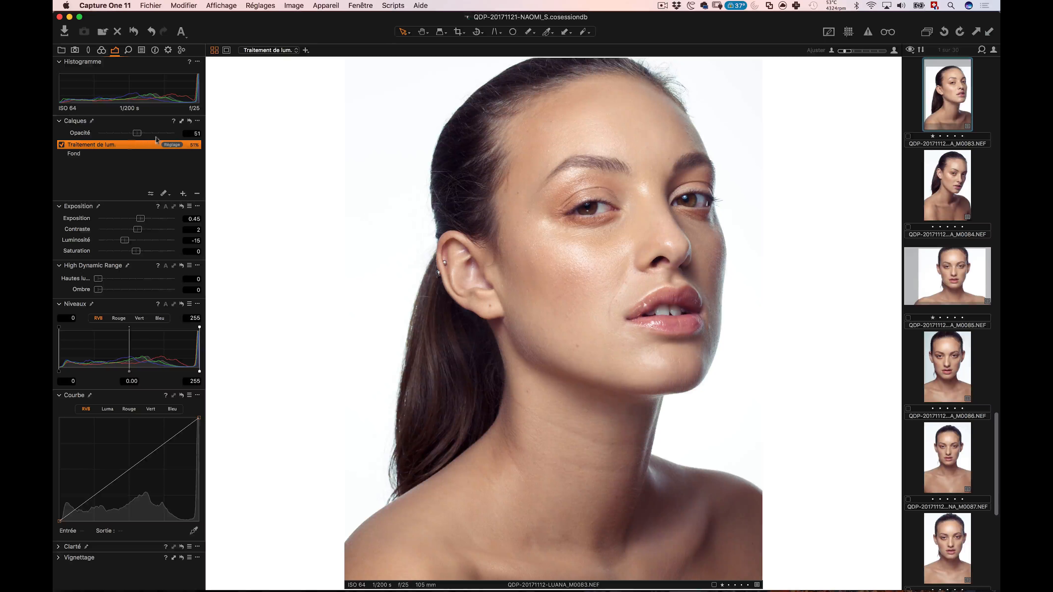
# Add another filled adjustment layer named "Couleur" and check its mask coverage over the whole portrait.
pyautogui.click(183, 193)
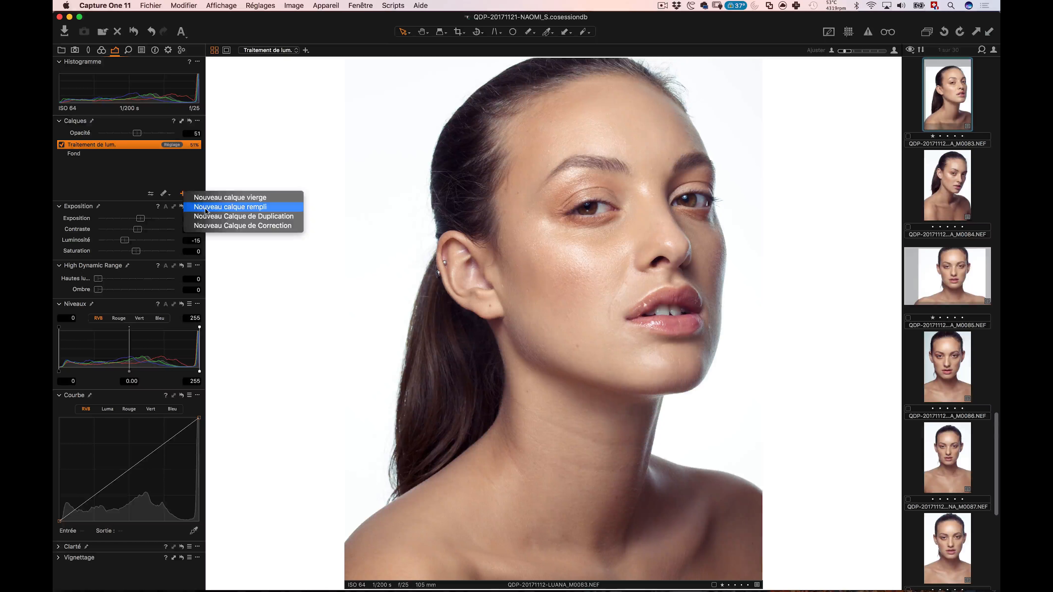
pyautogui.click(248, 207)
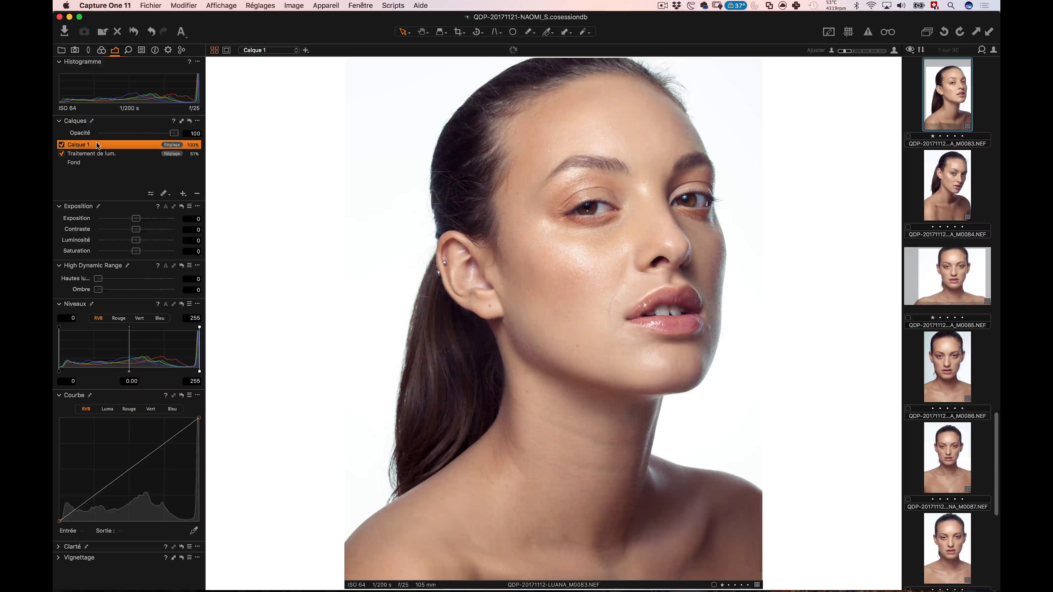
pyautogui.doubleClick(86, 144)
pyautogui.write('Couleur')
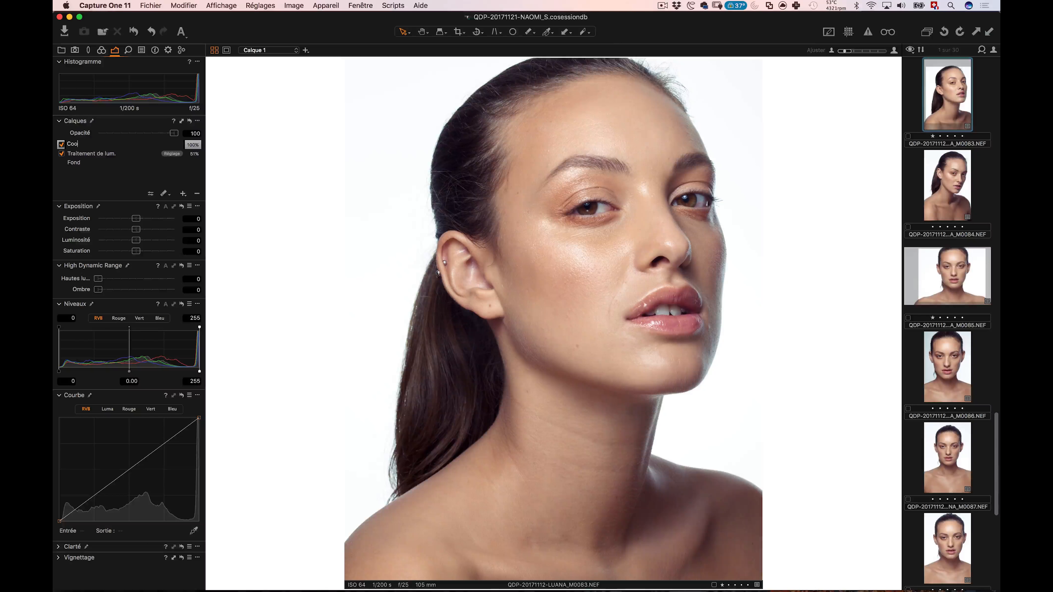
pyautogui.press('Return')
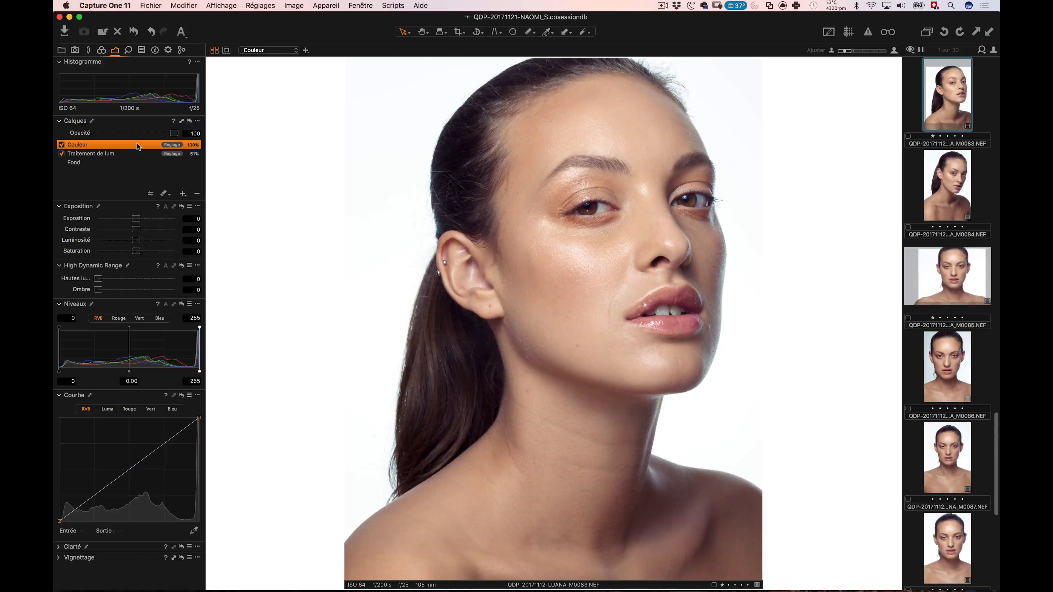
pyautogui.press('m')
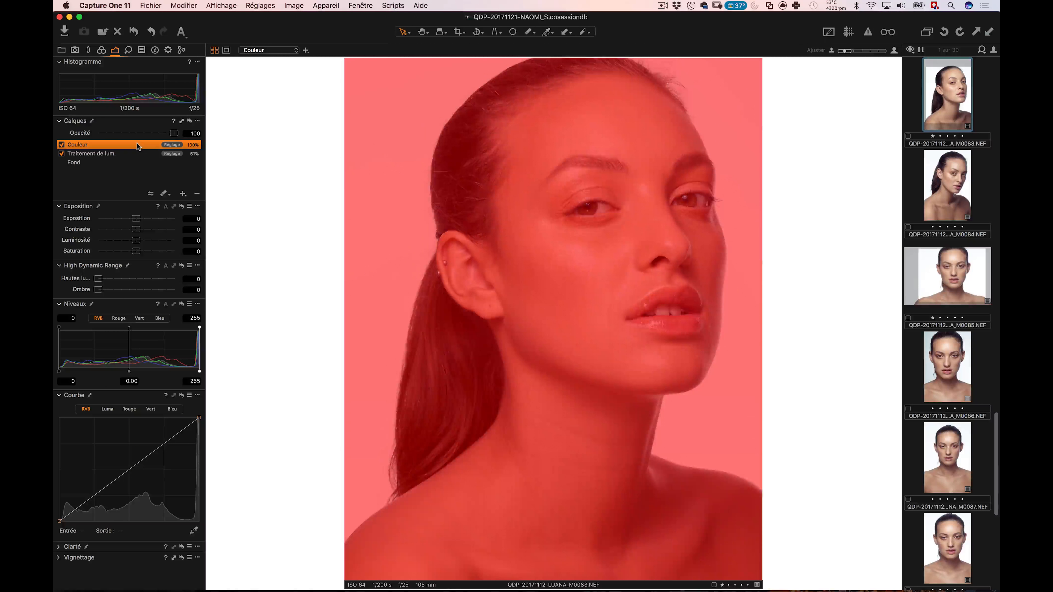
pyautogui.press('m')
# Apply the user style FL-07 from the FILM group to the Couleur layer, accepting partial application.
pyautogui.rightClick(137, 143)
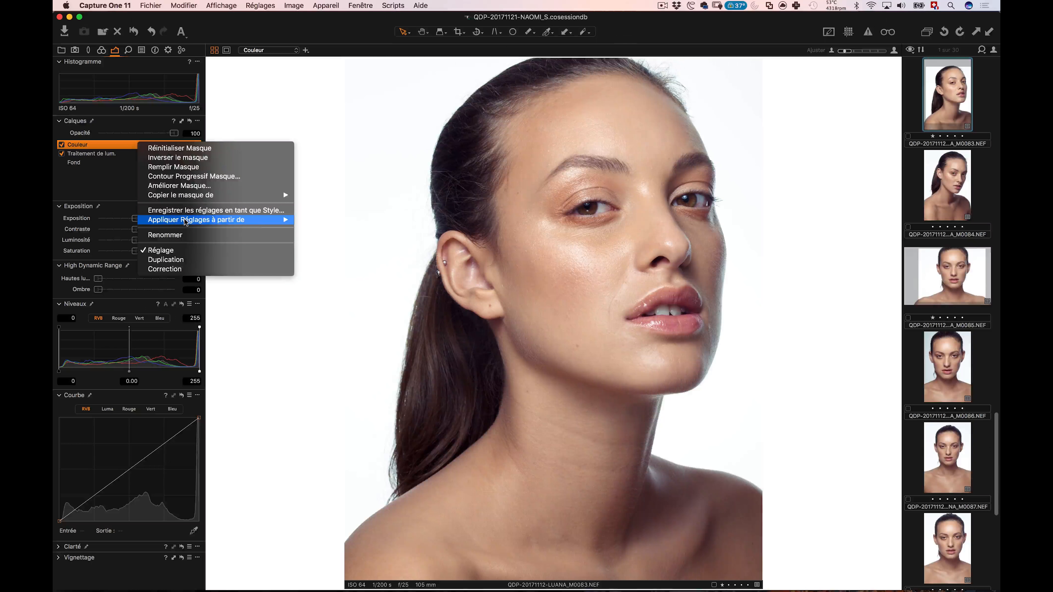
pyautogui.moveTo(186, 222)
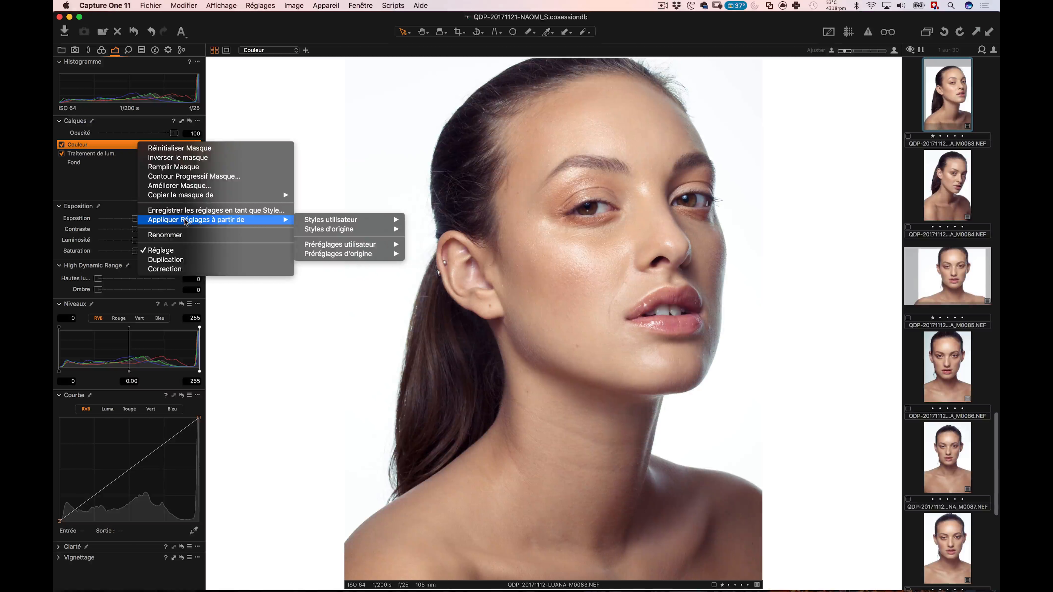
pyautogui.moveTo(308, 224)
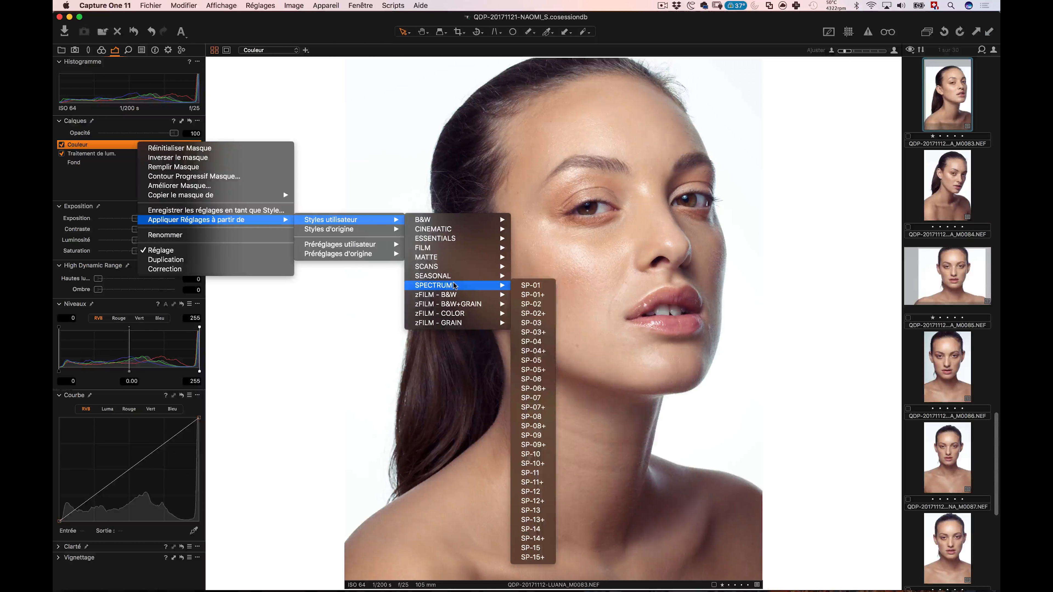
pyautogui.moveTo(452, 248)
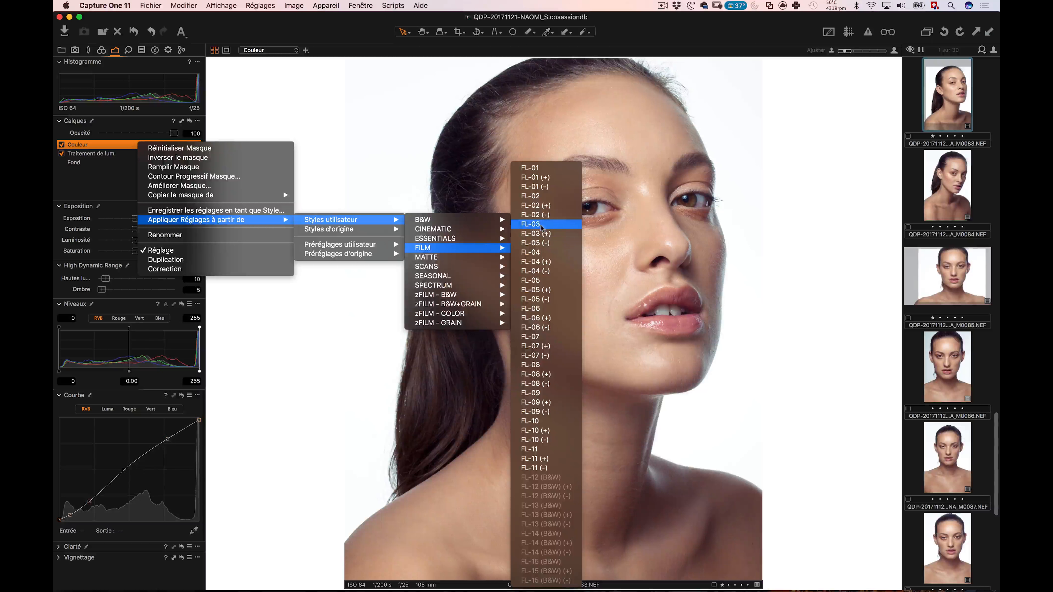
pyautogui.click(542, 337)
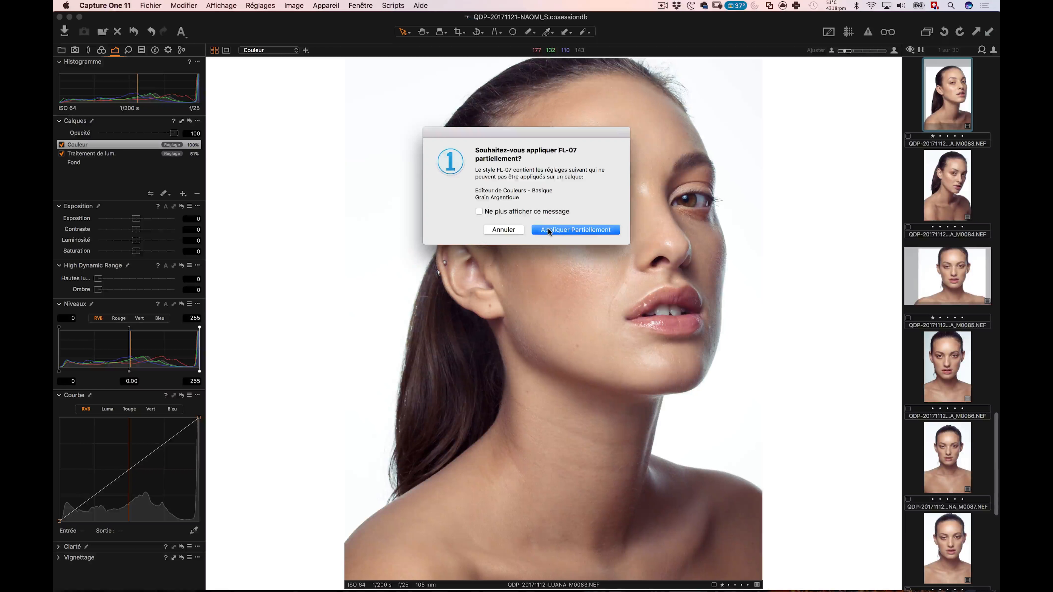
pyautogui.click(549, 230)
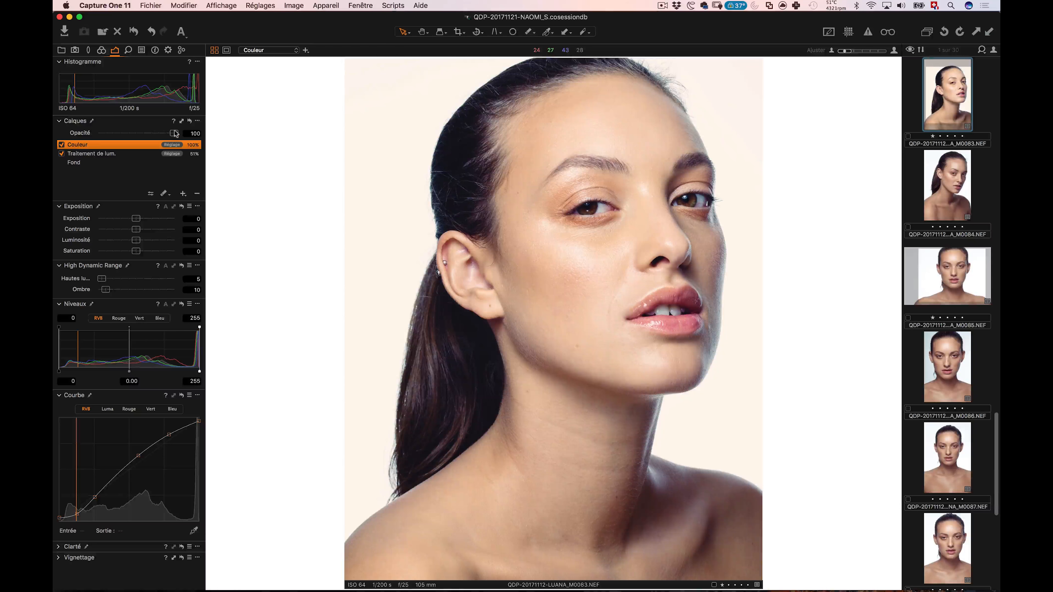
# Lower the Couleur layer's opacity to 11 and delete that layer.
pyautogui.moveTo(174, 132); pyautogui.dragTo(107, 138)
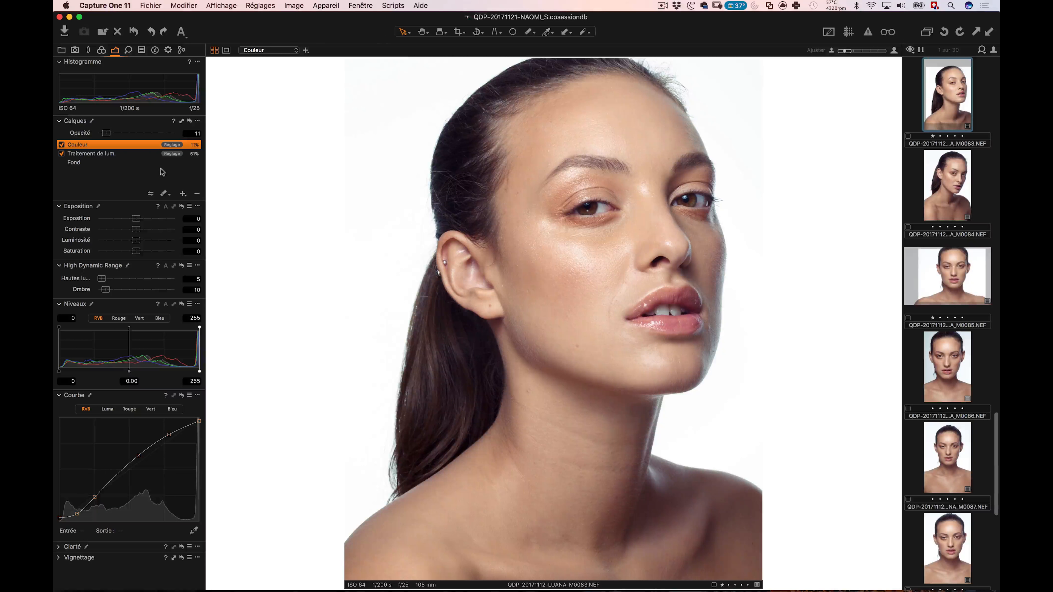
pyautogui.click(198, 196)
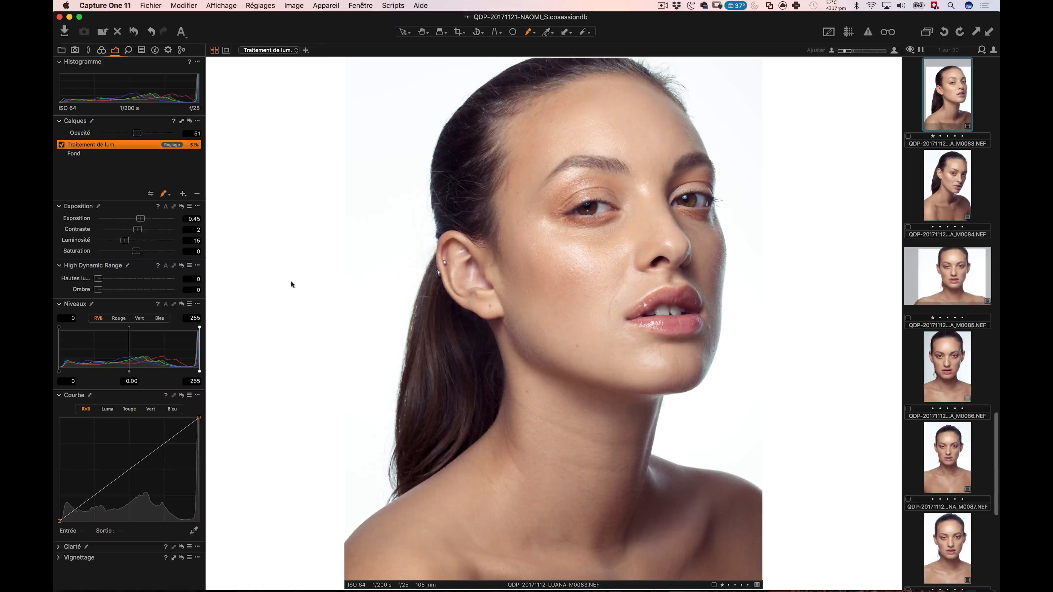
# Add a new empty adjustment layer and name it "VISAGE".
pyautogui.click(182, 195)
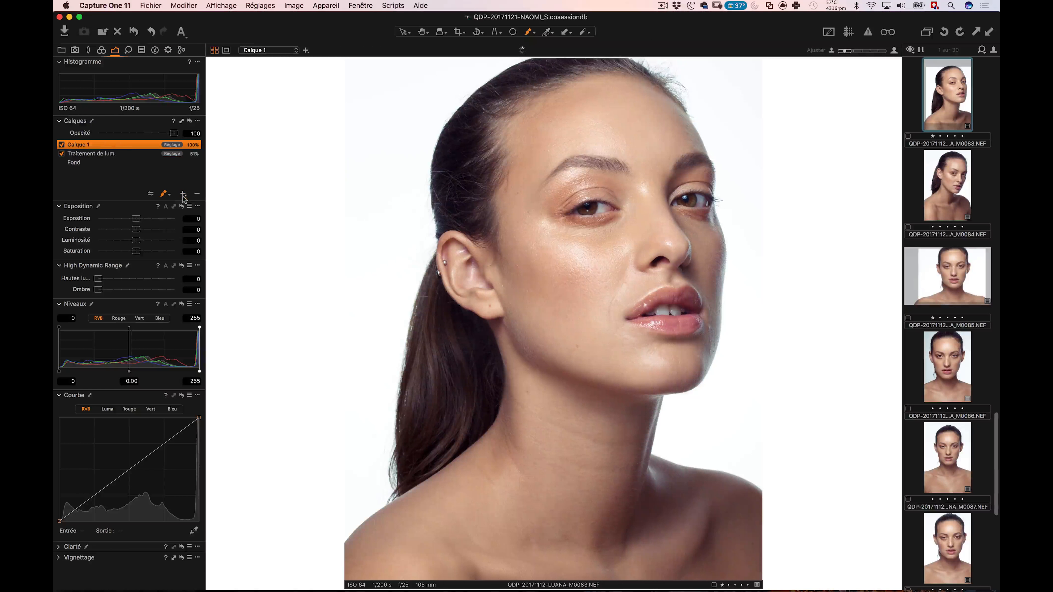
pyautogui.doubleClick(86, 143)
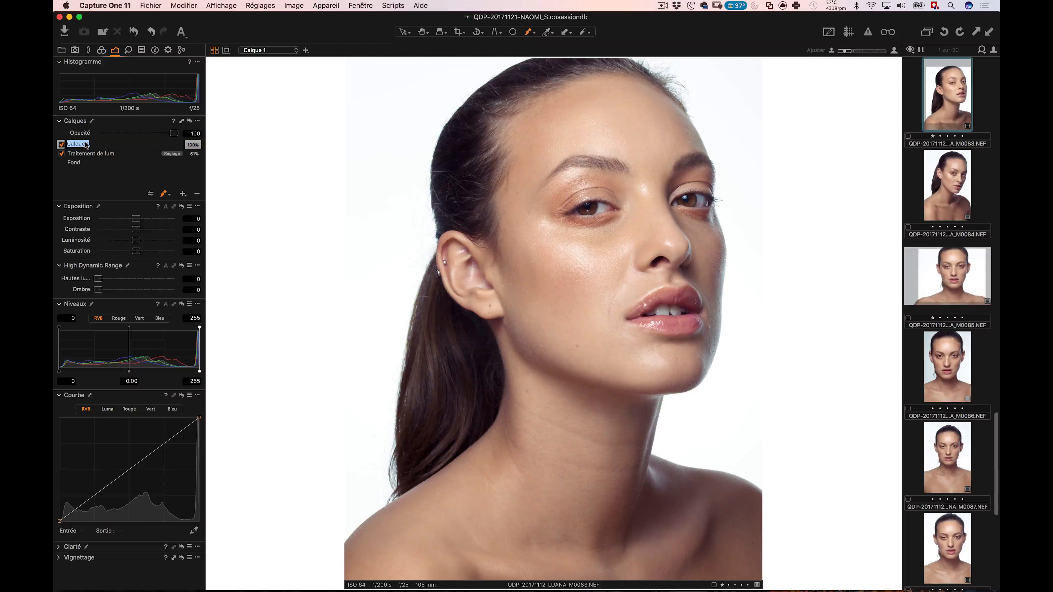
pyautogui.write('VISAGE')
pyautogui.press('Return')
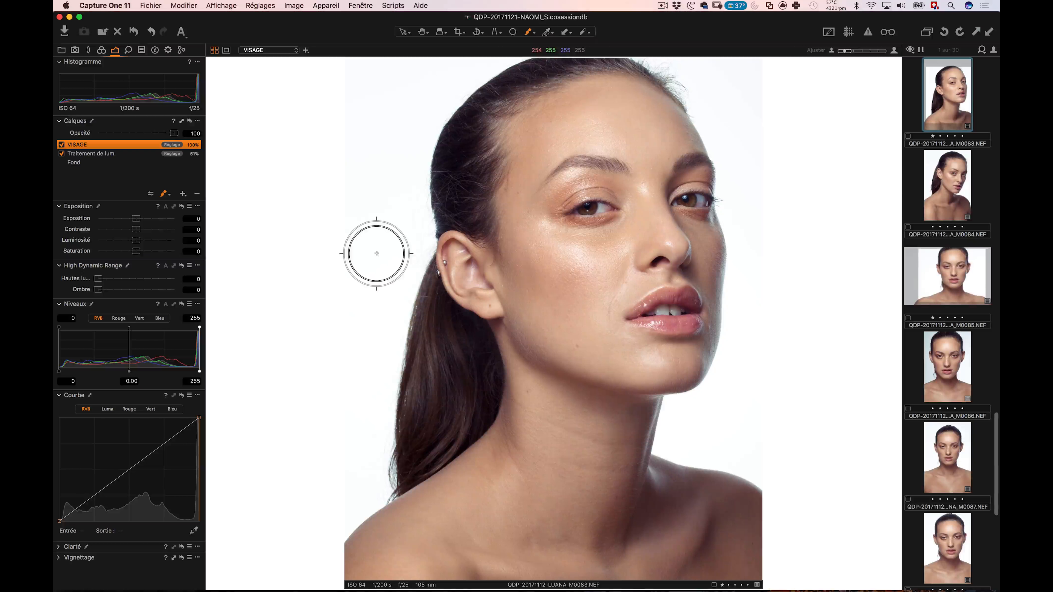
# Brush the VISAGE layer's mask over the white background on both sides of the model, up to her outline.
pyautogui.rightClick(376, 253)
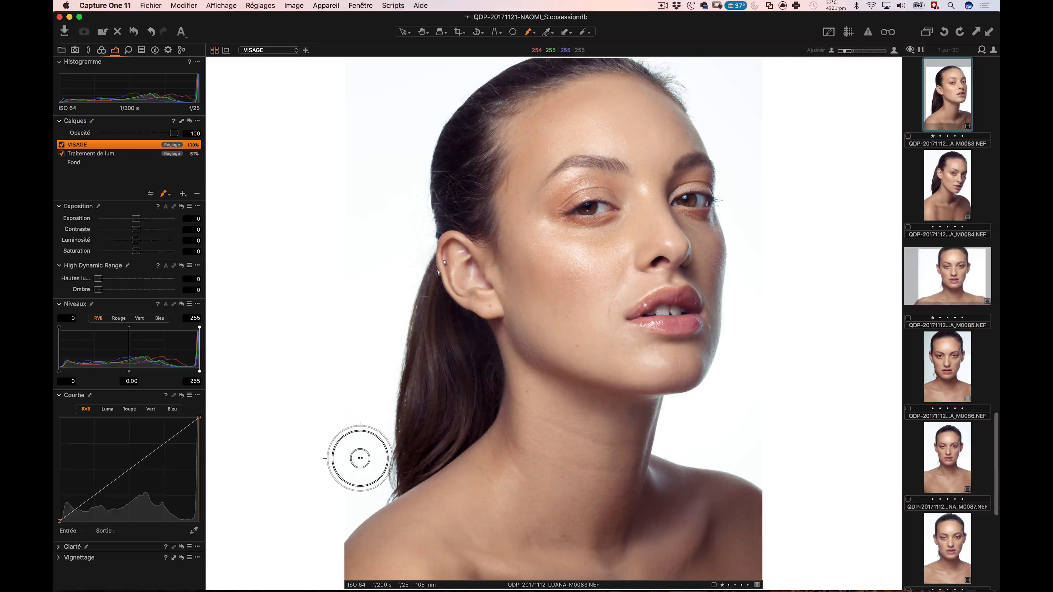
pyautogui.moveTo(360, 362)
pyautogui.mouseDown()
pyautogui.moveTo(325, 498)
pyautogui.moveTo(352, 440)
pyautogui.moveTo(376, 430)
pyautogui.moveTo(336, 522)
pyautogui.moveTo(384, 403)
pyautogui.moveTo(402, 207)
pyautogui.moveTo(407, 230)
pyautogui.moveTo(402, 188)
pyautogui.moveTo(468, 79)
pyautogui.moveTo(344, 77)
pyautogui.moveTo(348, 287)
pyautogui.moveTo(385, 104)
pyautogui.moveTo(404, 171)
pyautogui.moveTo(503, 54)
pyautogui.moveTo(417, 99)
pyautogui.moveTo(370, 339)
pyautogui.mouseUp()
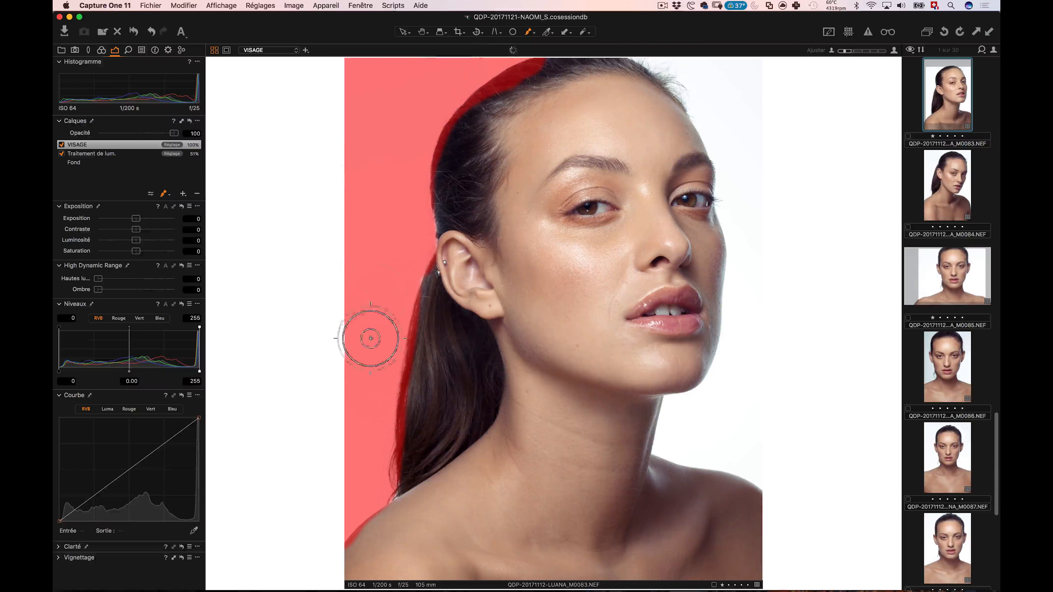
pyautogui.moveTo(717, 439)
pyautogui.mouseDown()
pyautogui.moveTo(674, 436)
pyautogui.moveTo(677, 410)
pyautogui.moveTo(670, 446)
pyautogui.moveTo(761, 475)
pyautogui.moveTo(698, 409)
pyautogui.moveTo(730, 365)
pyautogui.moveTo(741, 433)
pyautogui.moveTo(746, 193)
pyautogui.moveTo(750, 259)
pyautogui.moveTo(718, 82)
pyautogui.moveTo(656, 41)
pyautogui.moveTo(701, 91)
pyautogui.moveTo(728, 151)
pyautogui.moveTo(688, 60)
pyautogui.moveTo(739, 76)
pyautogui.moveTo(754, 100)
pyautogui.moveTo(756, 325)
pyautogui.mouseUp()
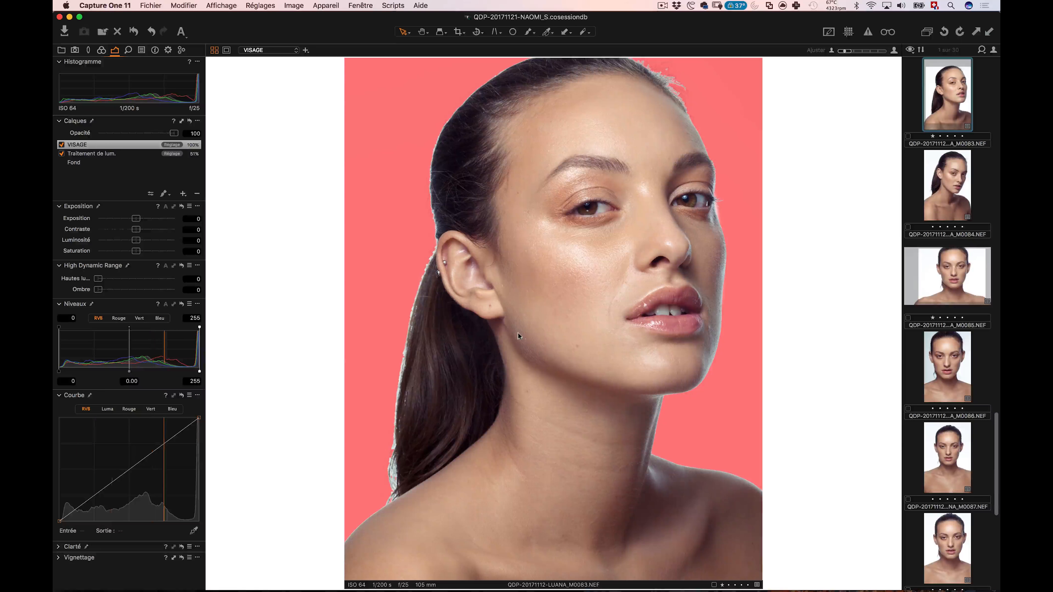
# Try inverting the VISAGE layer's mask, and undo the inversion.
pyautogui.rightClick(126, 146)
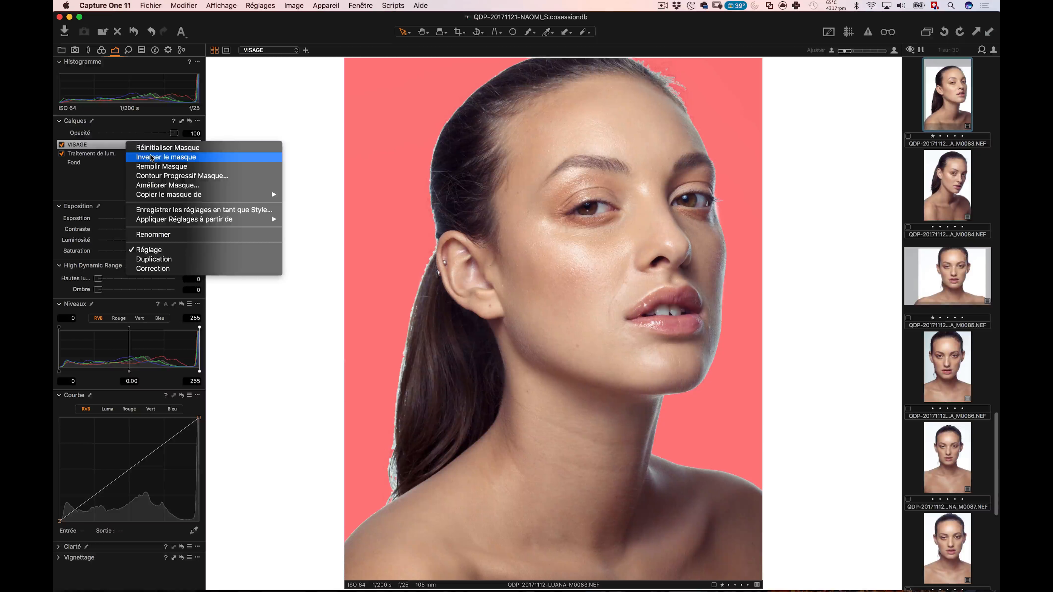
pyautogui.click(151, 157)
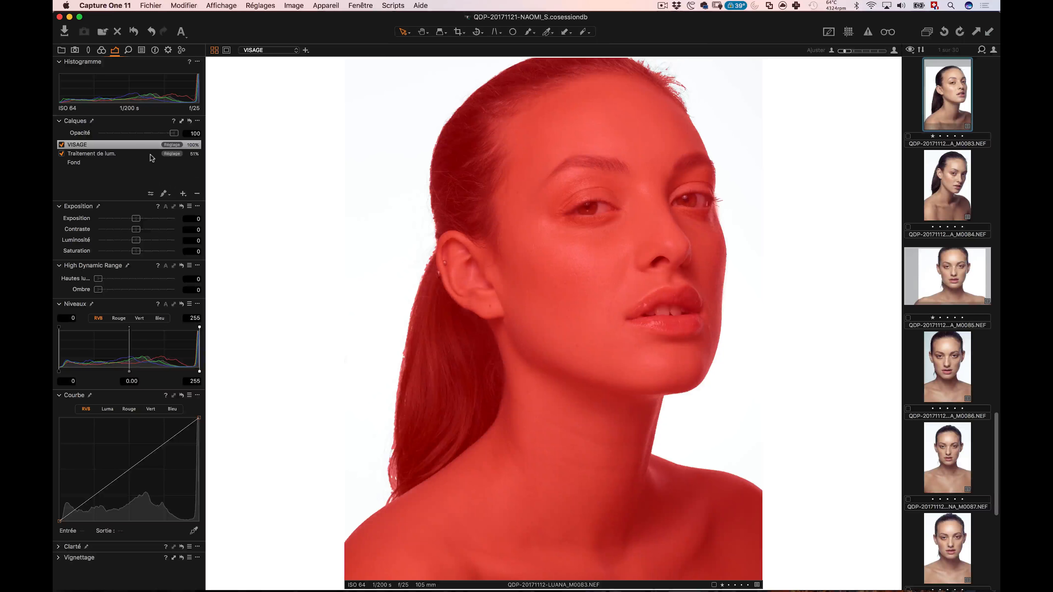
pyautogui.press('super+z')
# Preview feathering the VISAGE layer's mask with a radius of 100, and cancel it.
pyautogui.rightClick(149, 143)
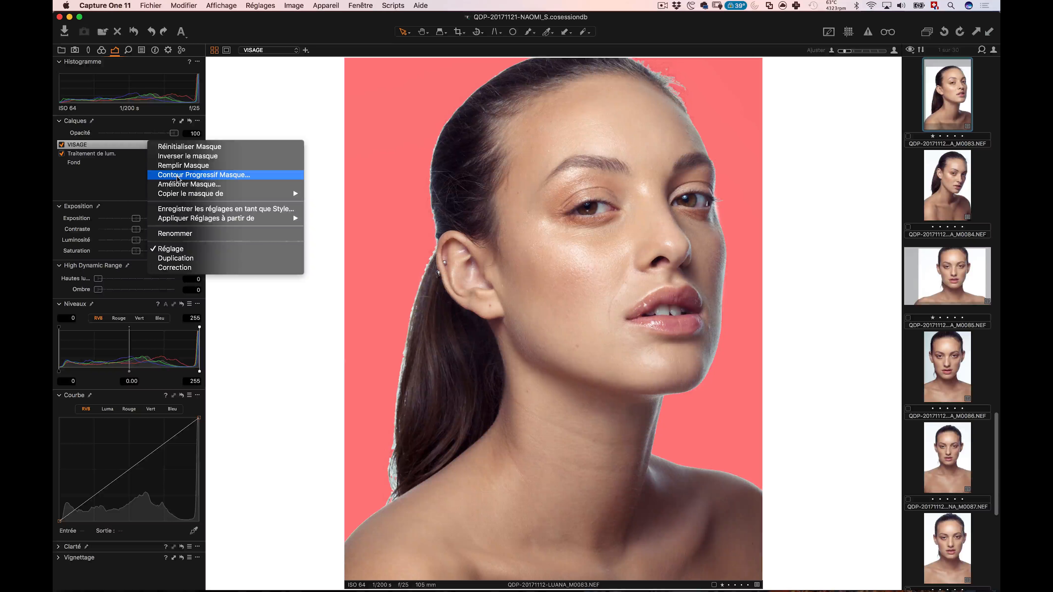
pyautogui.click(178, 177)
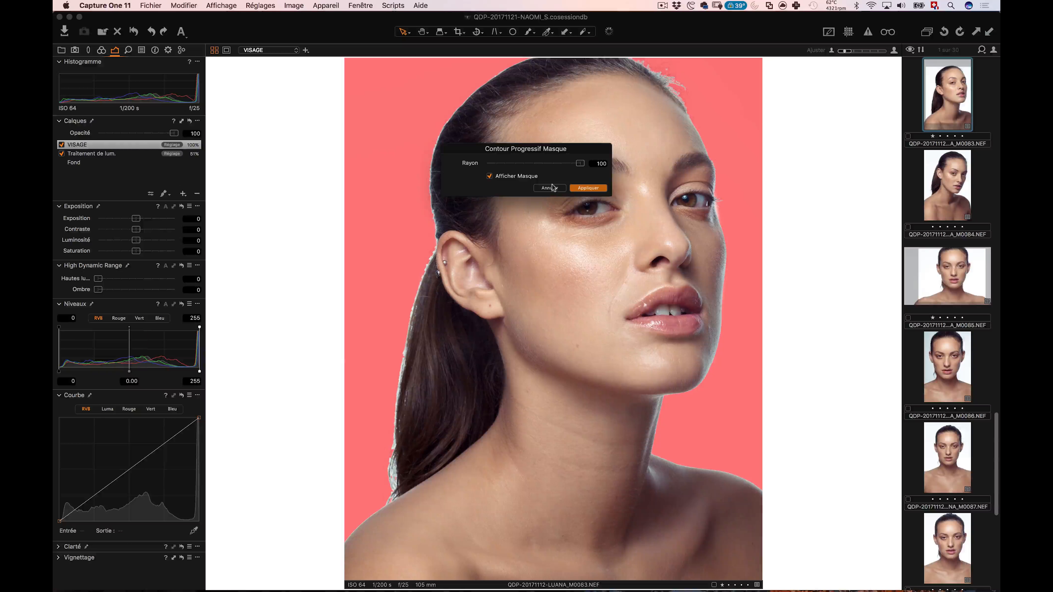
pyautogui.moveTo(578, 148); pyautogui.dragTo(576, 259)
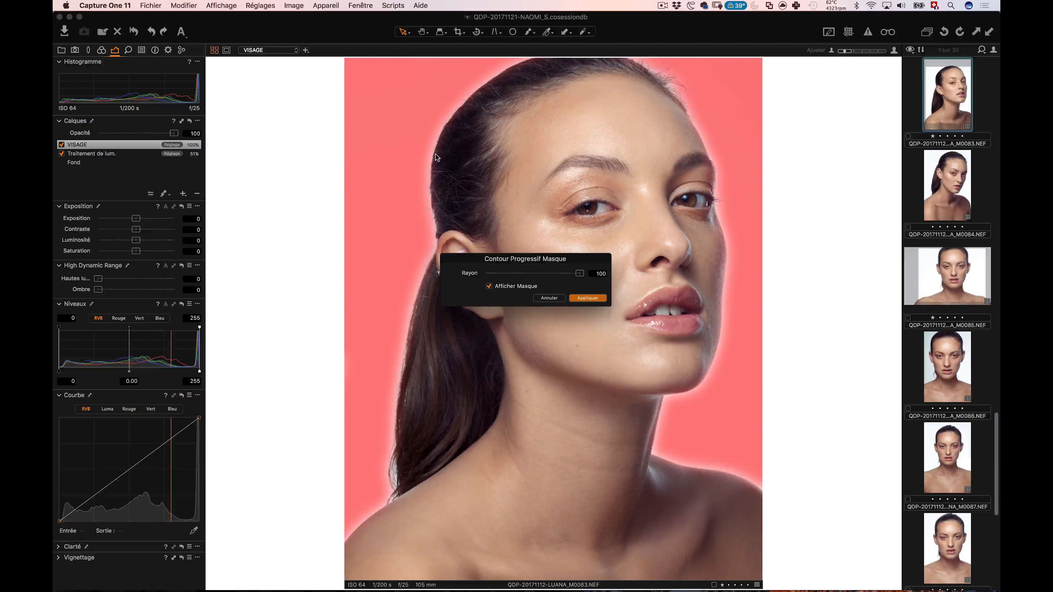
pyautogui.moveTo(580, 273)
pyautogui.mouseDown()
pyautogui.moveTo(467, 271)
pyautogui.moveTo(579, 273)
pyautogui.mouseUp()
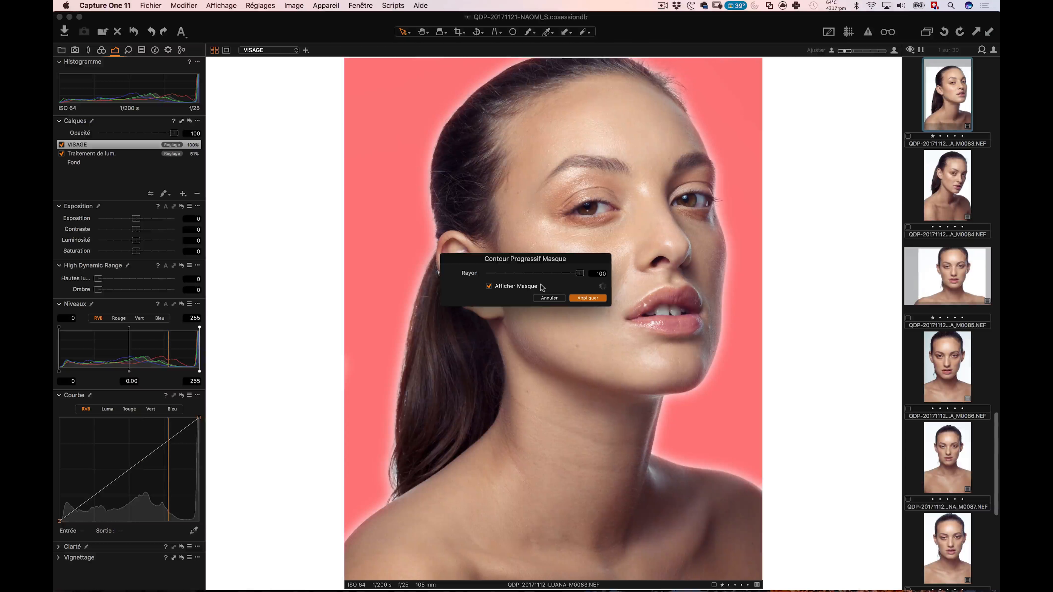
pyautogui.click(548, 298)
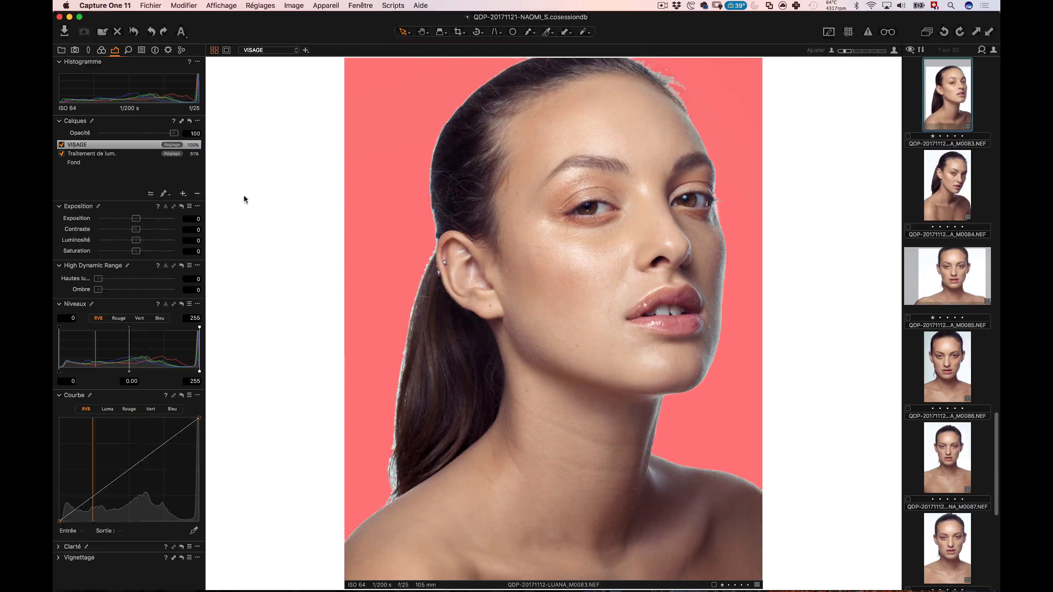
# Refine the VISAGE layer's mask with a radius of 300 and apply the result.
pyautogui.rightClick(147, 147)
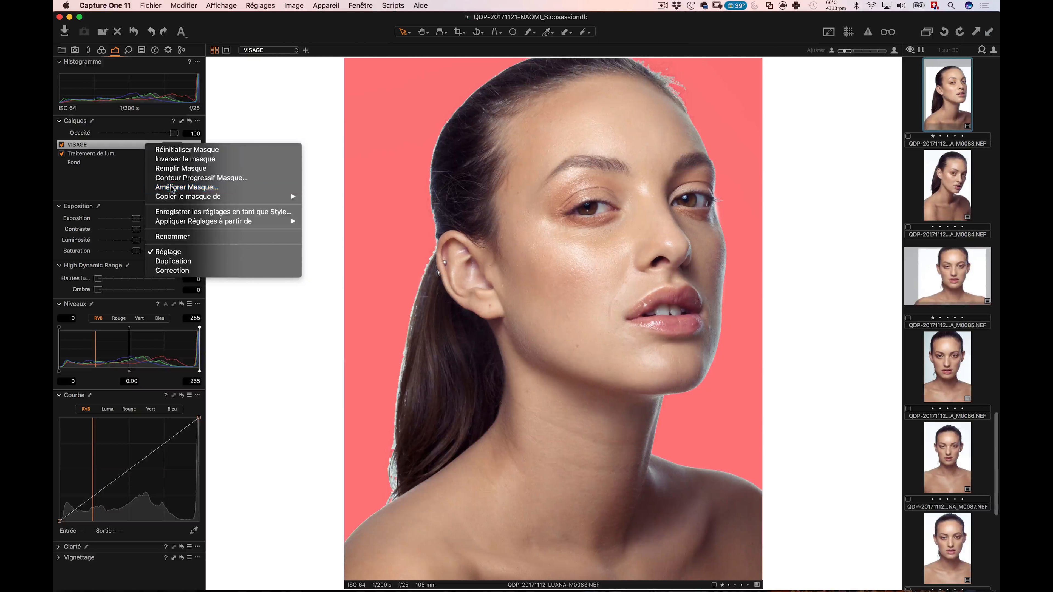
pyautogui.click(172, 187)
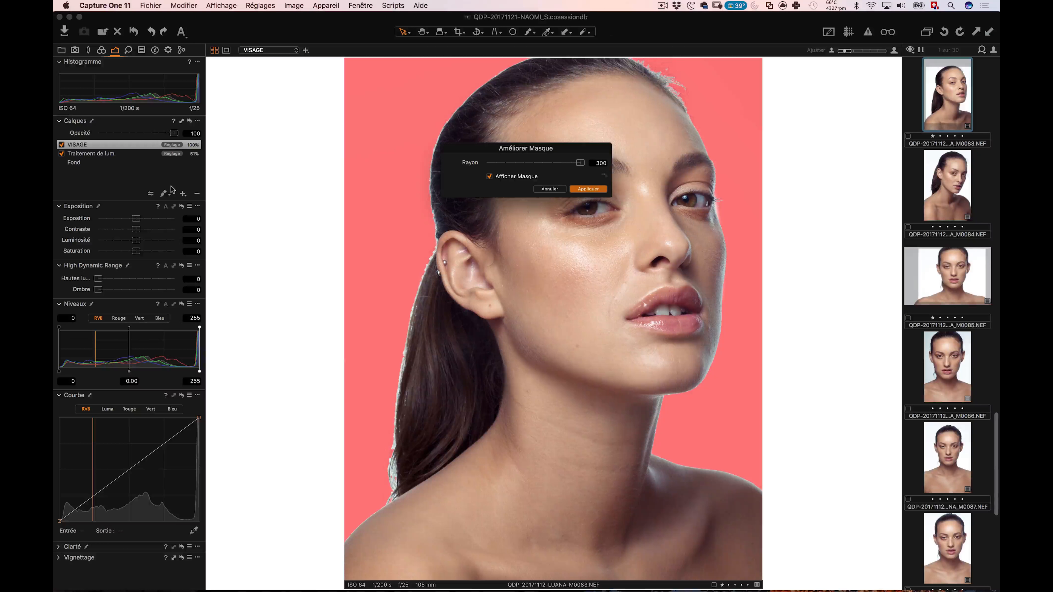
pyautogui.moveTo(523, 151); pyautogui.dragTo(553, 211)
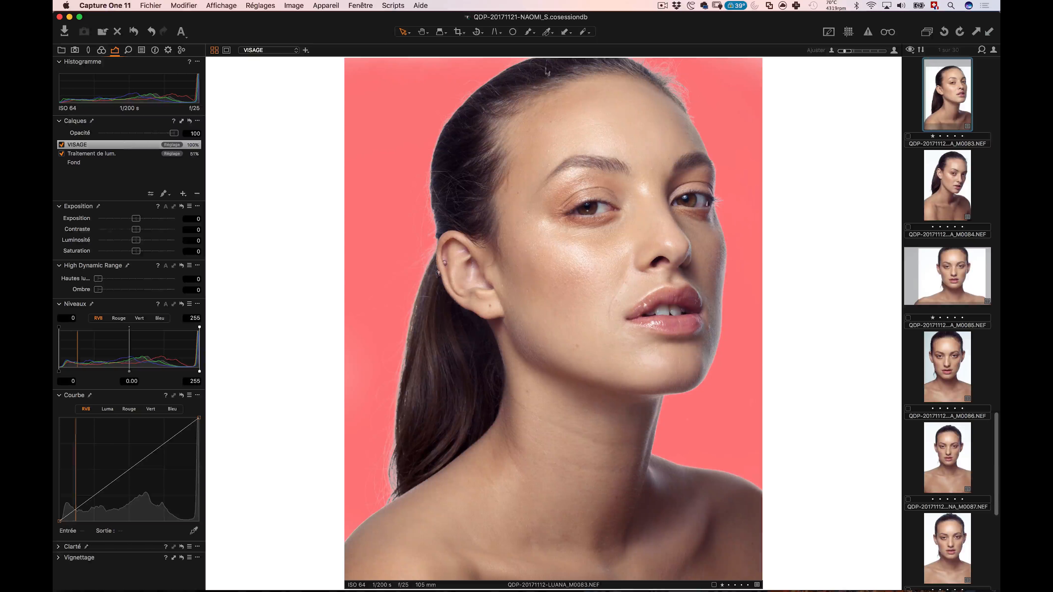
# Show the VISAGE mask in grayscale, brush over the remaining grey background areas around the model, and return to the normal mask overlay.
pyautogui.click(536, 33)
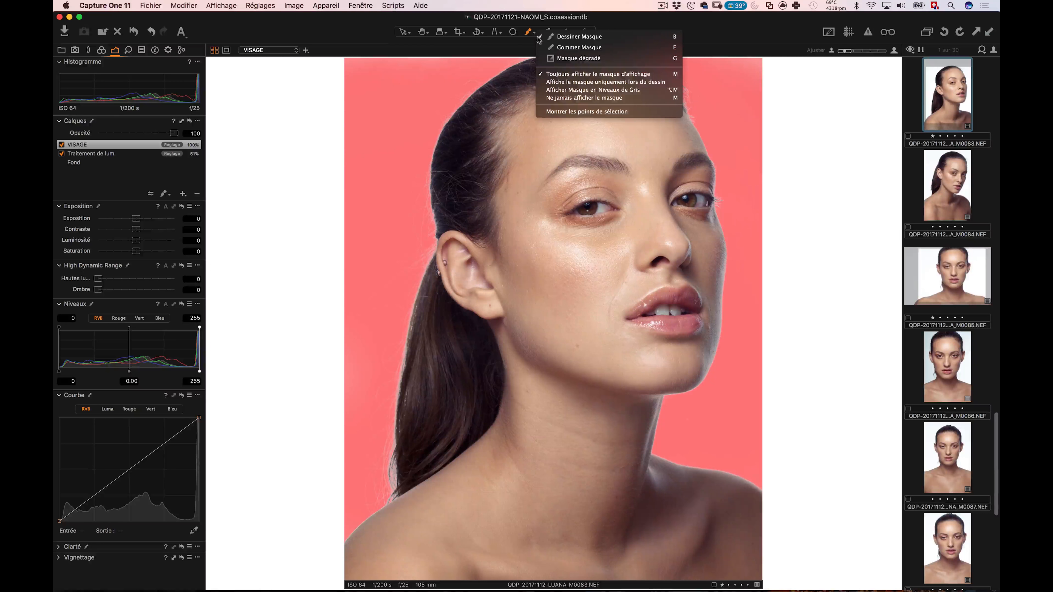
pyautogui.click(570, 89)
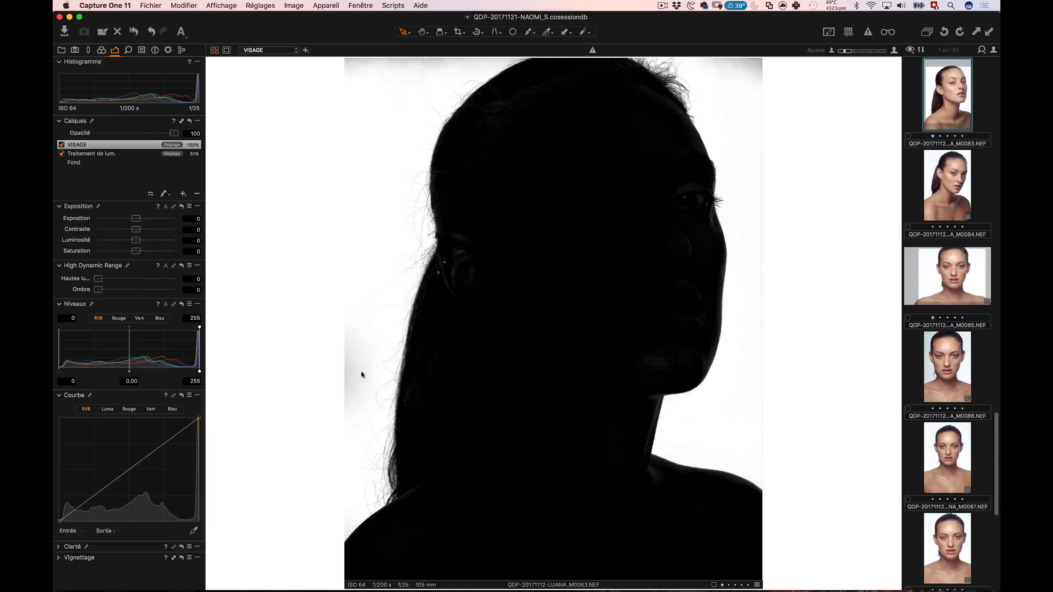
pyautogui.press('b')
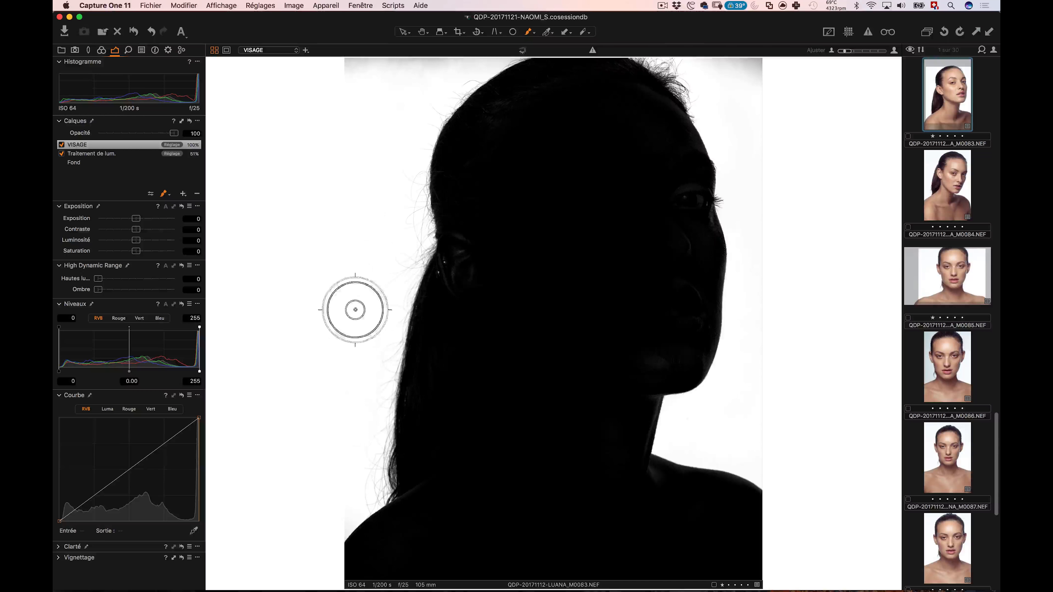
pyautogui.moveTo(354, 59)
pyautogui.mouseDown()
pyautogui.moveTo(508, 53)
pyautogui.moveTo(507, 96)
pyautogui.moveTo(708, 66)
pyautogui.moveTo(751, 87)
pyautogui.moveTo(722, 55)
pyautogui.moveTo(760, 68)
pyautogui.moveTo(699, 50)
pyautogui.mouseUp()
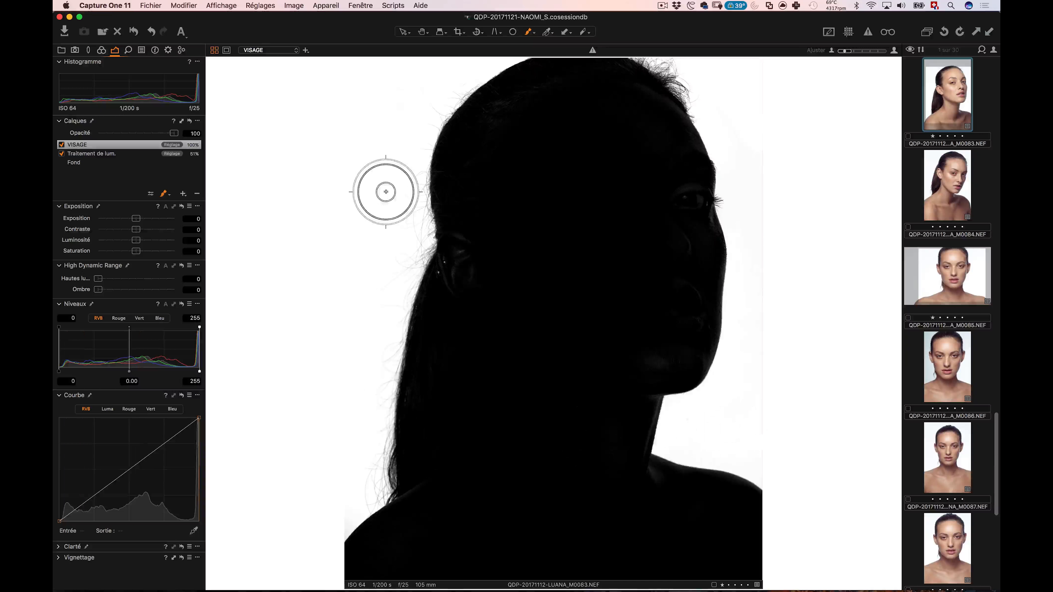
pyautogui.hotkey('alt', 'm')
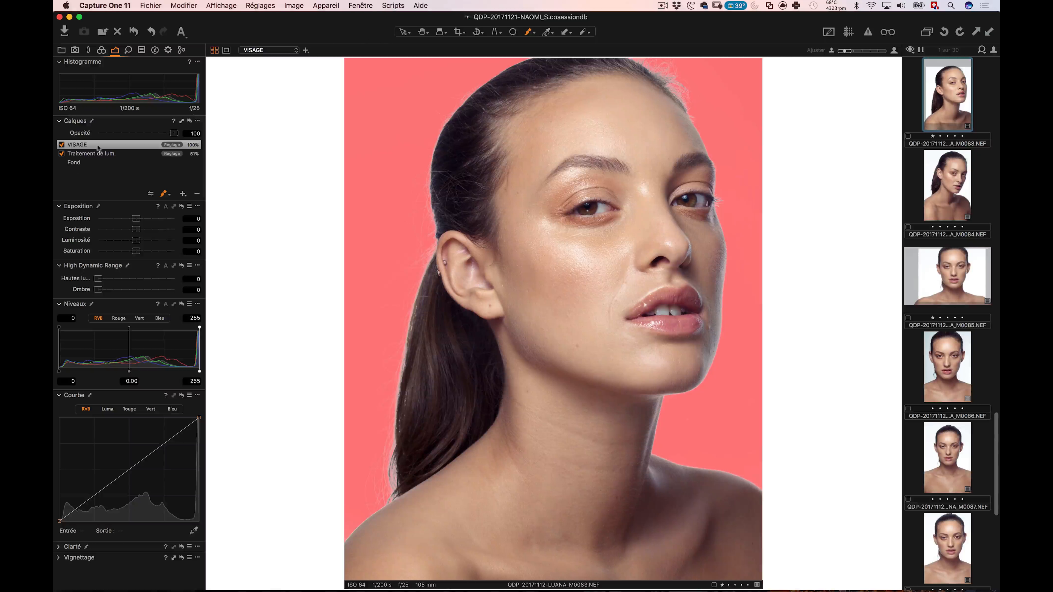
# Invert the VISAGE layer's mask and apply the user style SP-07 from the SPECTRUM group to the layer.
pyautogui.rightClick(127, 145)
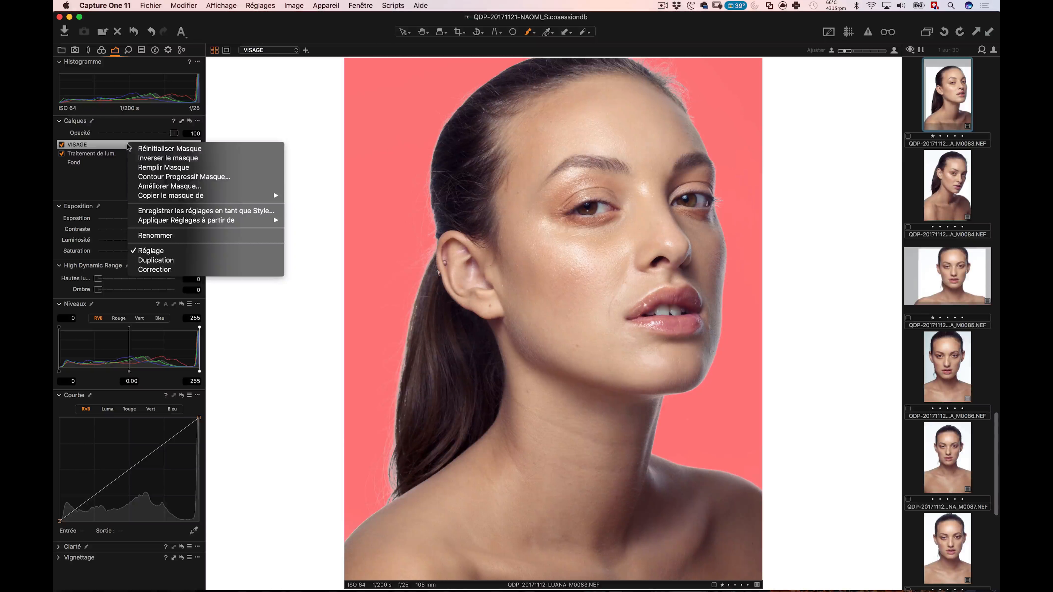
pyautogui.click(163, 157)
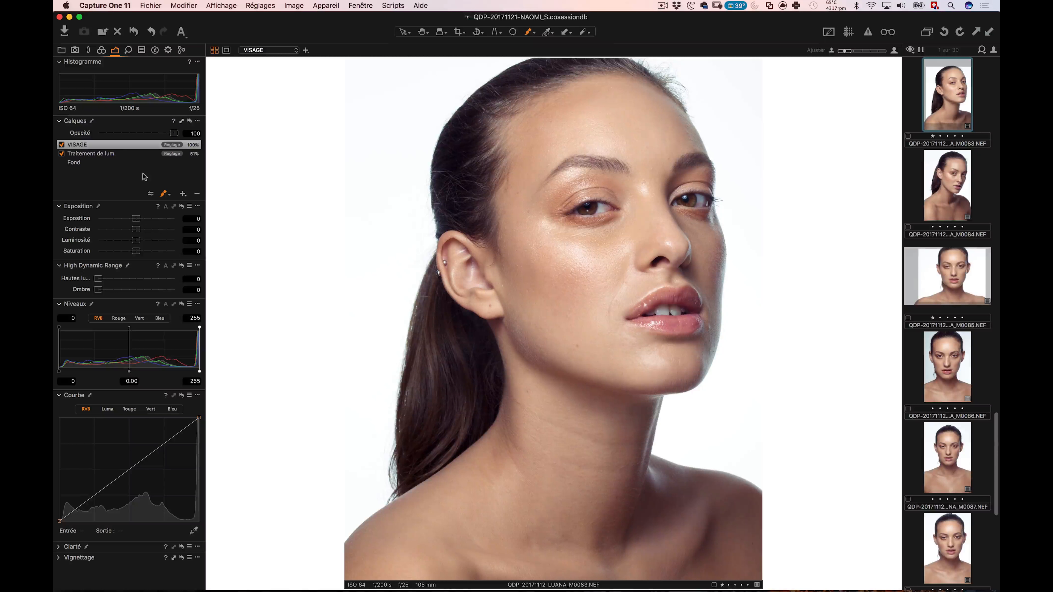
pyautogui.rightClick(141, 145)
pyautogui.moveTo(203, 222)
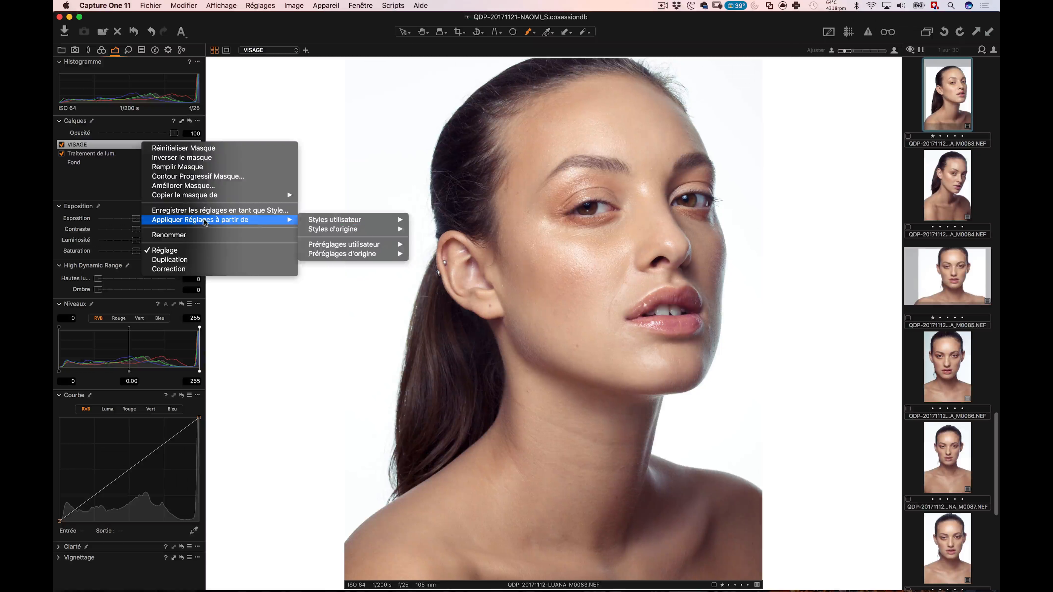
pyautogui.moveTo(342, 222)
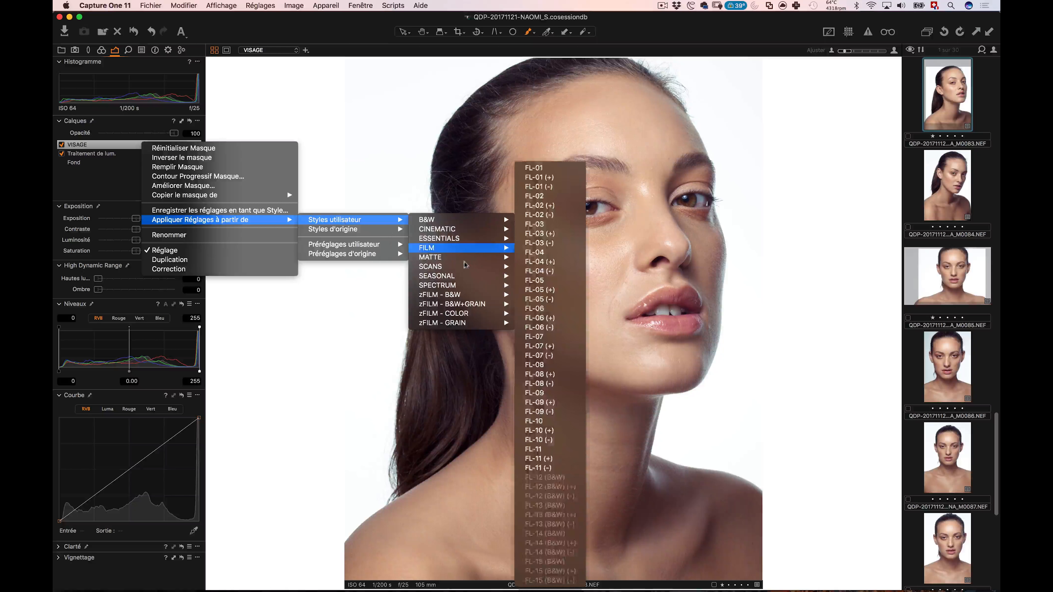
pyautogui.moveTo(463, 286)
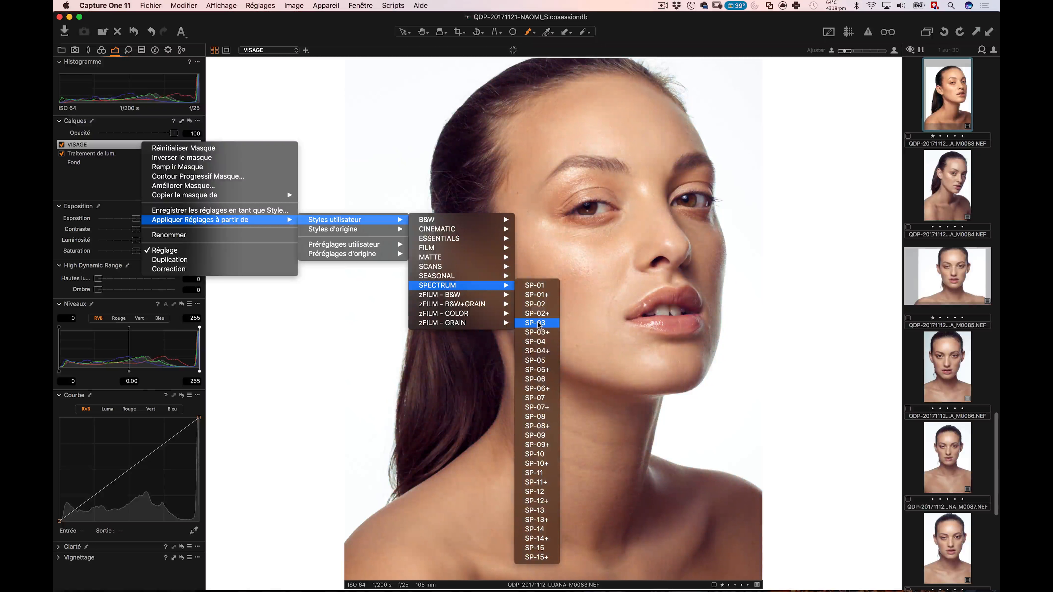
pyautogui.click(537, 398)
# Lower the VISAGE layer's opacity to 33 and switch the layer off and on to compare the effect.
pyautogui.moveTo(173, 134); pyautogui.dragTo(123, 133)
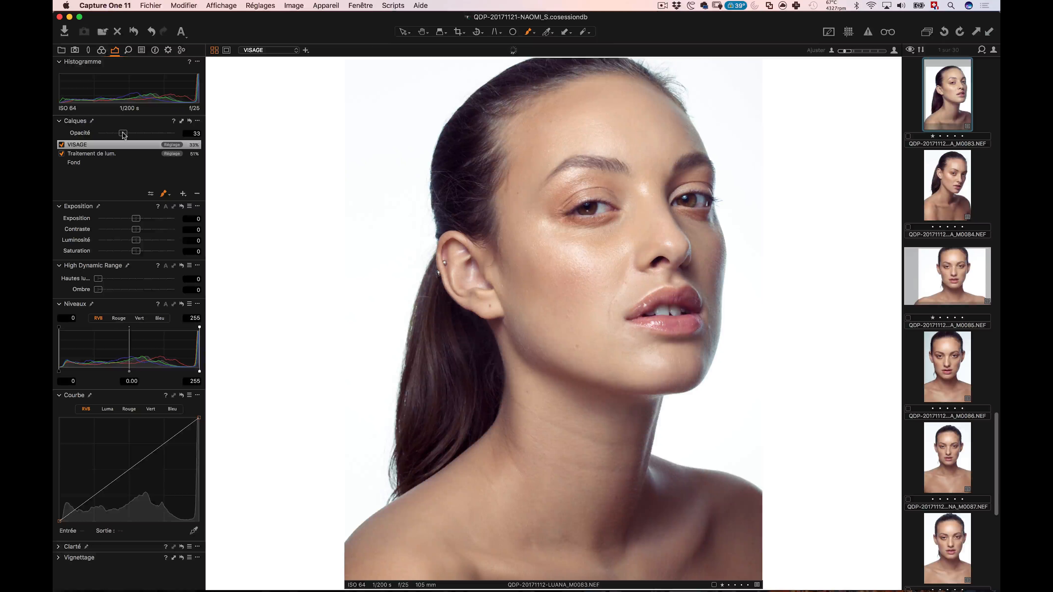
pyautogui.click(62, 145)
pyautogui.click(62, 144)
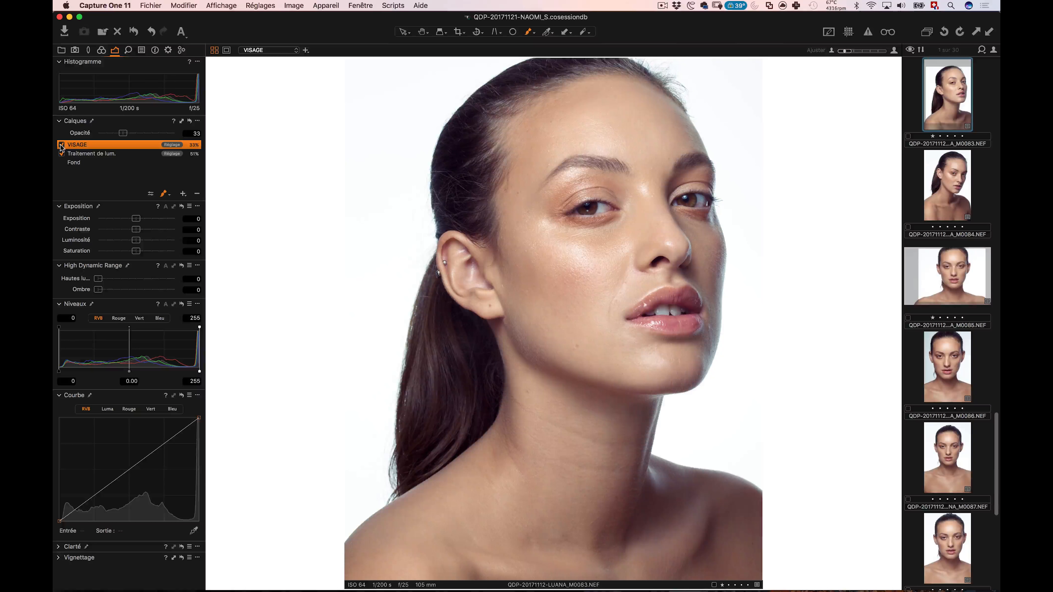
# Draw red annotations on the portrait: a line following the eyebrow and a small outlined area beside the corner of the mouth.
pyautogui.click(101, 50)
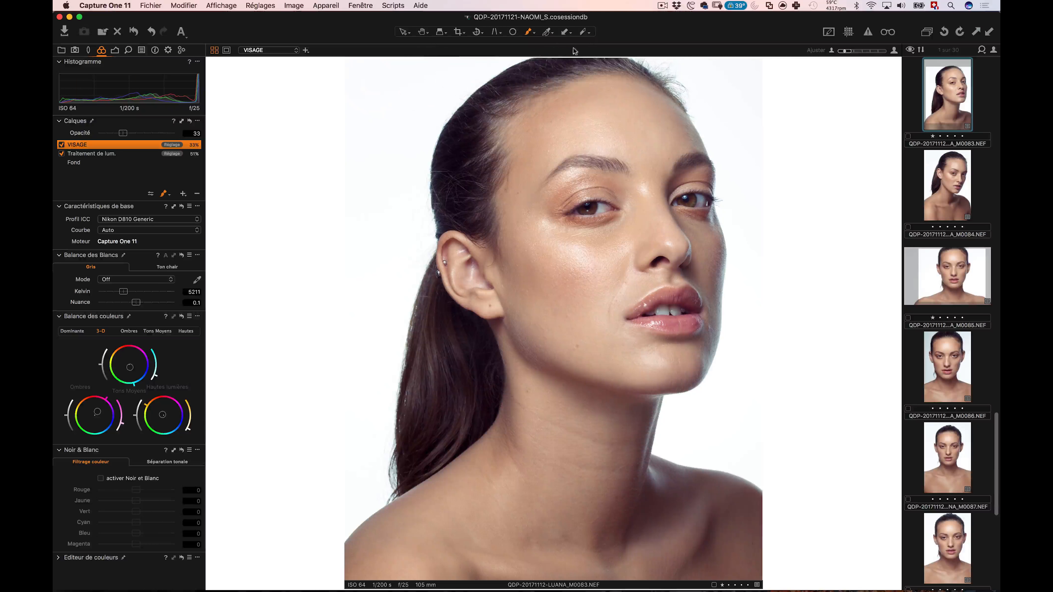
pyautogui.click(585, 36)
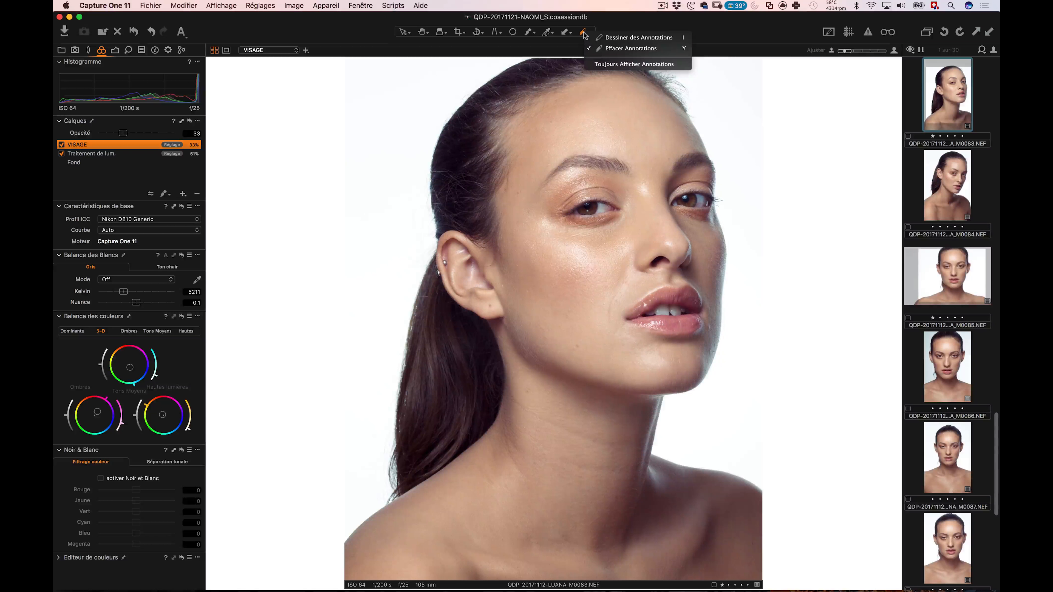
pyautogui.click(617, 40)
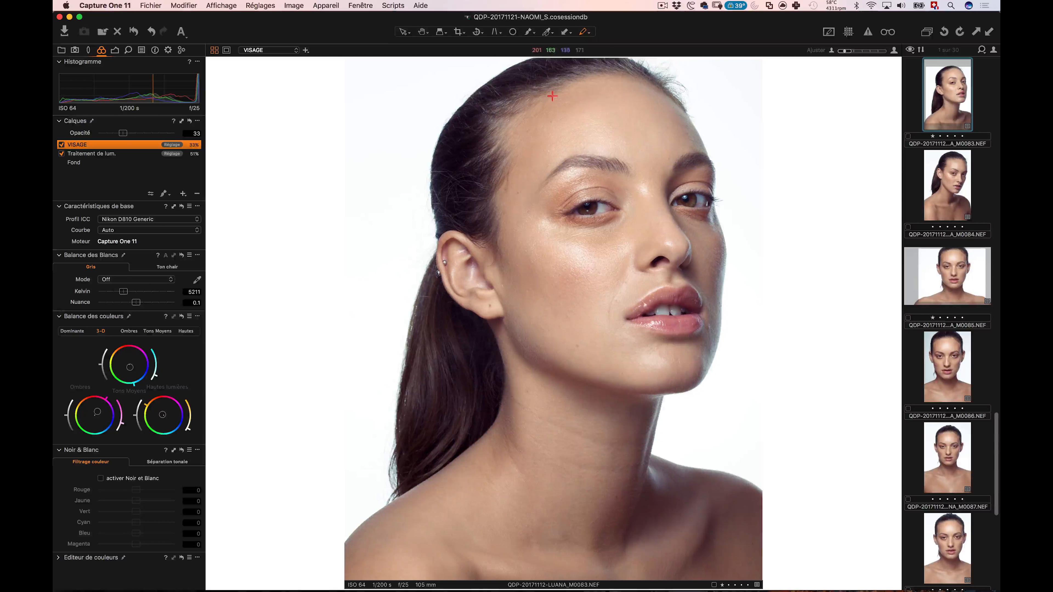
pyautogui.click(154, 50)
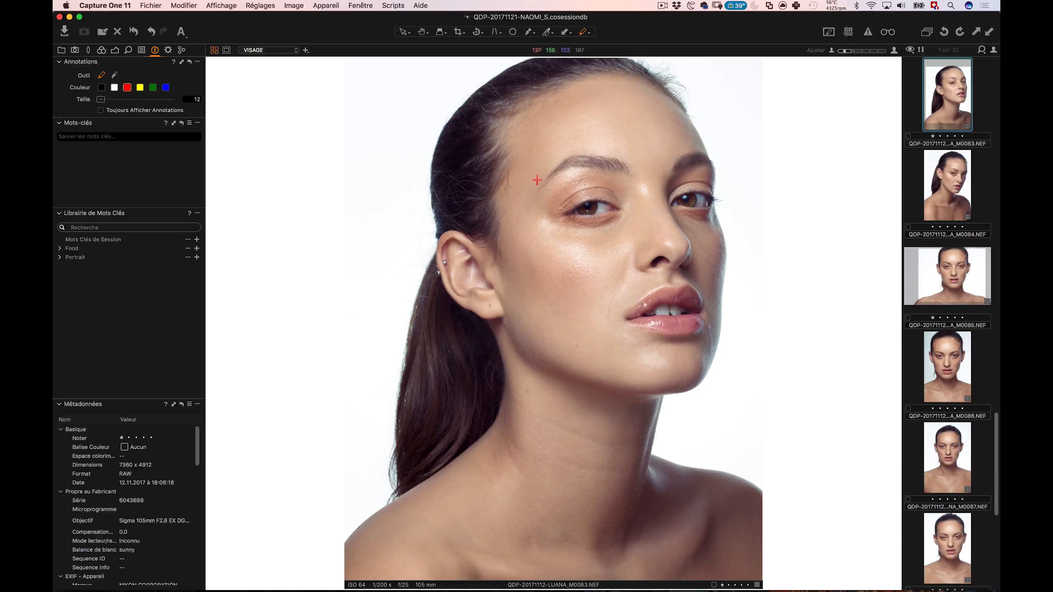
pyautogui.moveTo(542, 161)
pyautogui.mouseDown()
pyautogui.moveTo(529, 195)
pyautogui.moveTo(585, 177)
pyautogui.moveTo(631, 181)
pyautogui.moveTo(580, 143)
pyautogui.moveTo(525, 165)
pyautogui.moveTo(585, 167)
pyautogui.moveTo(624, 178)
pyautogui.mouseUp()
pyautogui.press('super+z')
pyautogui.press('super+z')
pyautogui.moveTo(556, 188)
pyautogui.mouseDown()
pyautogui.moveTo(584, 167)
pyautogui.moveTo(628, 174)
pyautogui.moveTo(589, 160)
pyautogui.mouseUp()
pyautogui.moveTo(610, 324); pyautogui.dragTo(618, 298)
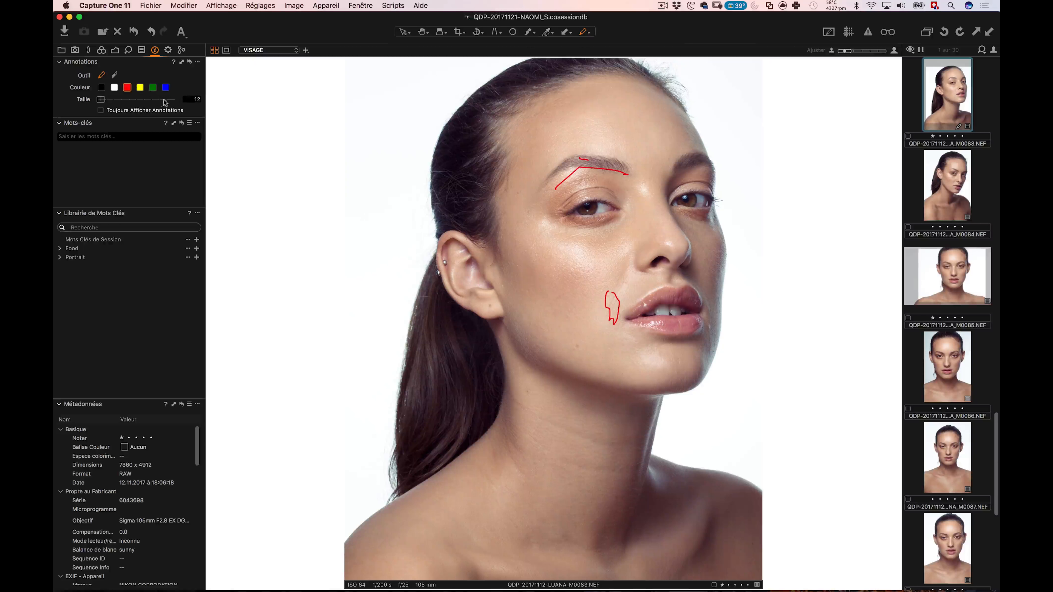
# Draw yellow annotations under the eye and down the side of the face, and erase the one down the side of the face.
pyautogui.click(140, 87)
pyautogui.press('super+z')
pyautogui.click(140, 87)
pyautogui.moveTo(587, 227)
pyautogui.mouseDown()
pyautogui.moveTo(588, 249)
pyautogui.moveTo(626, 237)
pyautogui.moveTo(572, 239)
pyautogui.mouseUp()
pyautogui.moveTo(500, 198)
pyautogui.mouseDown()
pyautogui.moveTo(509, 269)
pyautogui.moveTo(550, 329)
pyautogui.mouseUp()
pyautogui.click(117, 76)
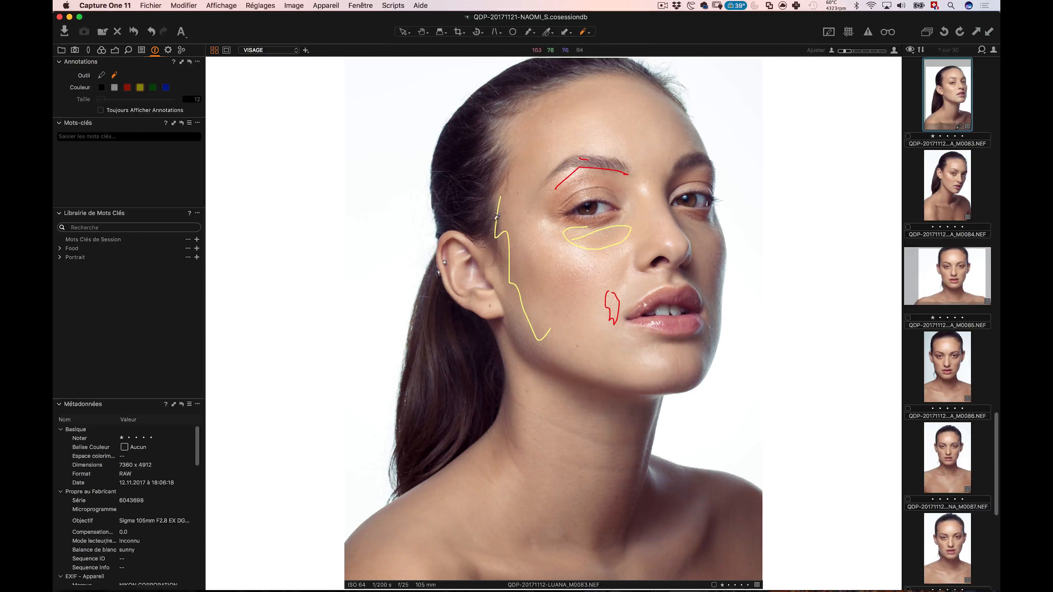
pyautogui.click(497, 218)
# Examine the RETOUCH — PSD 8bit FULL RES recipe's metadata options for annotations and overlays, plus the capture Overlay settings, and return to the selection pointer.
pyautogui.click(168, 50)
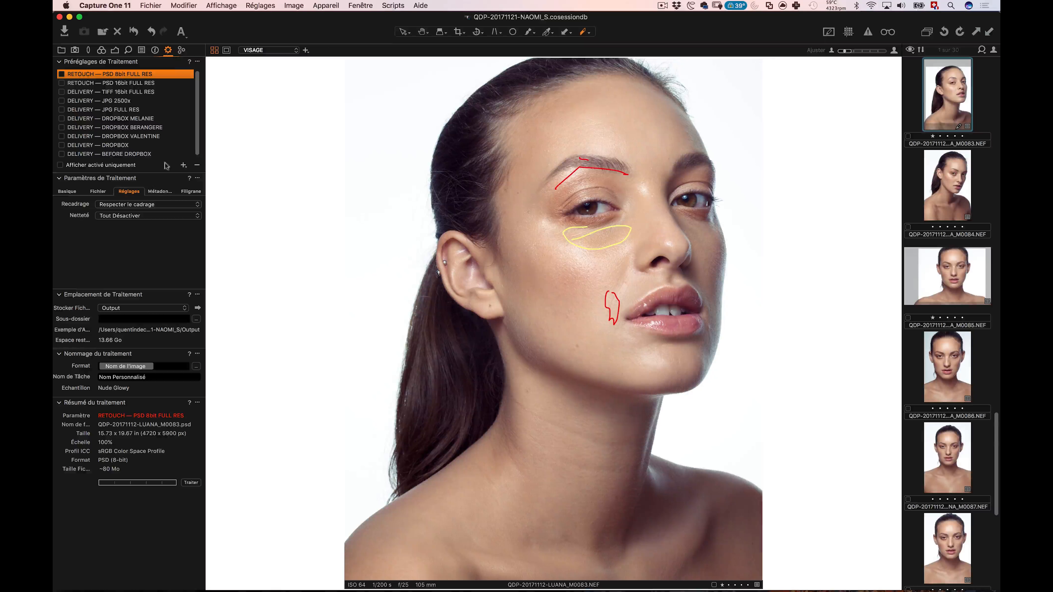
pyautogui.click(155, 192)
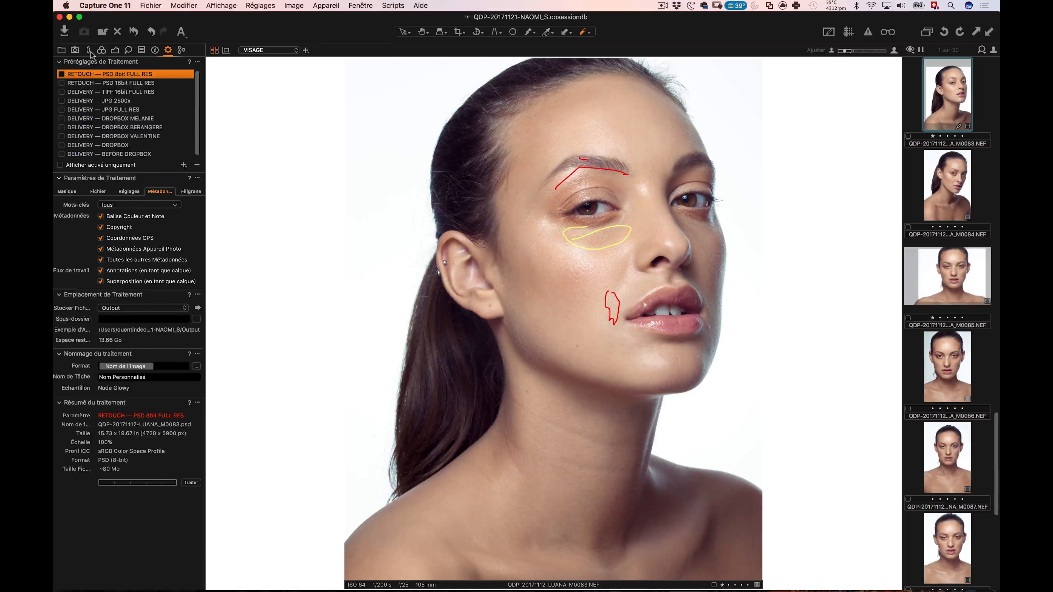
pyautogui.click(74, 50)
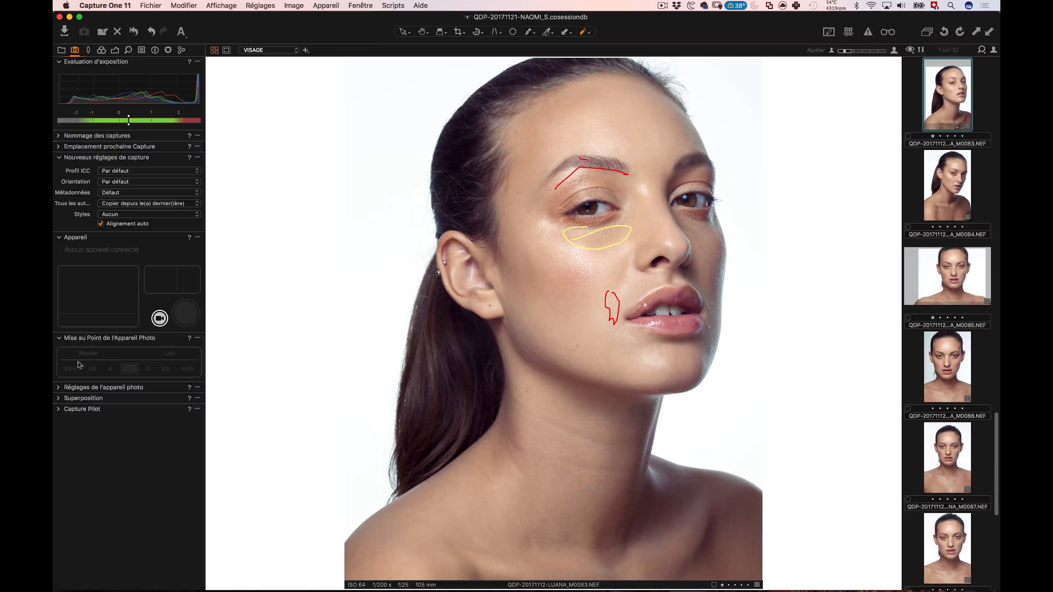
pyautogui.click(61, 399)
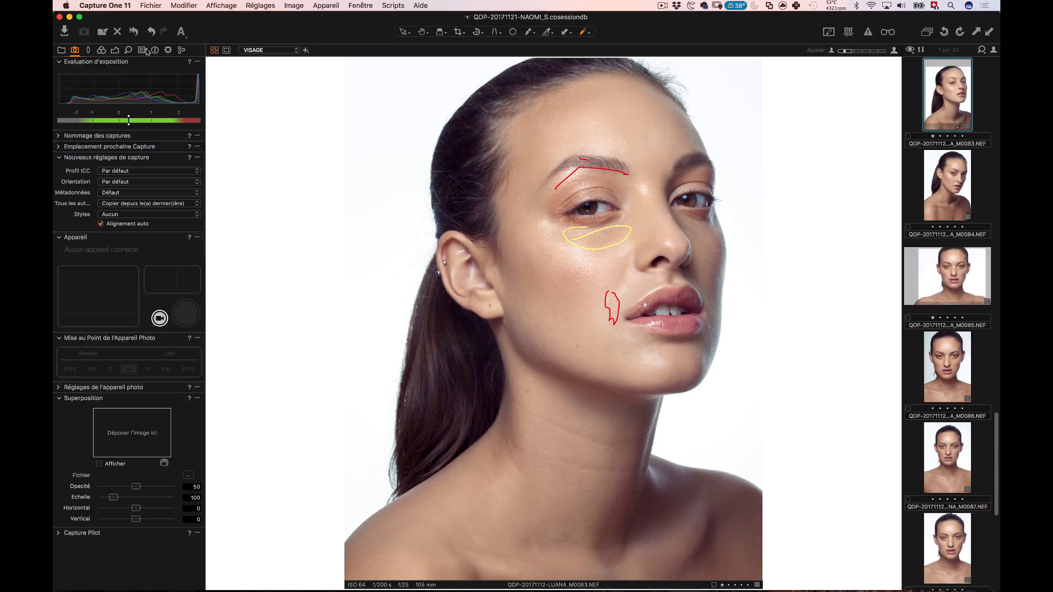
pyautogui.click(168, 50)
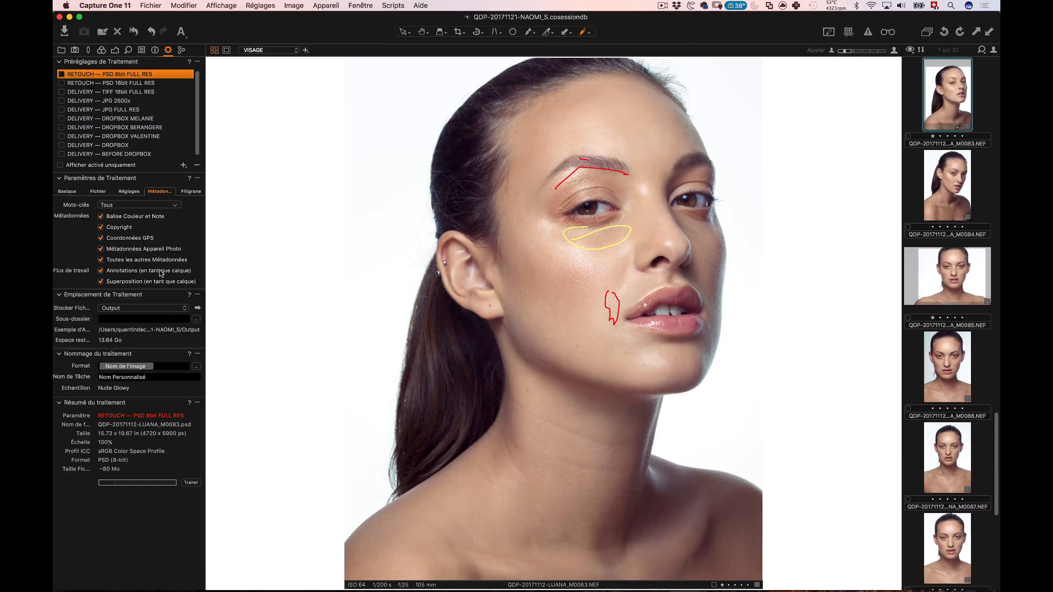
pyautogui.press('v')
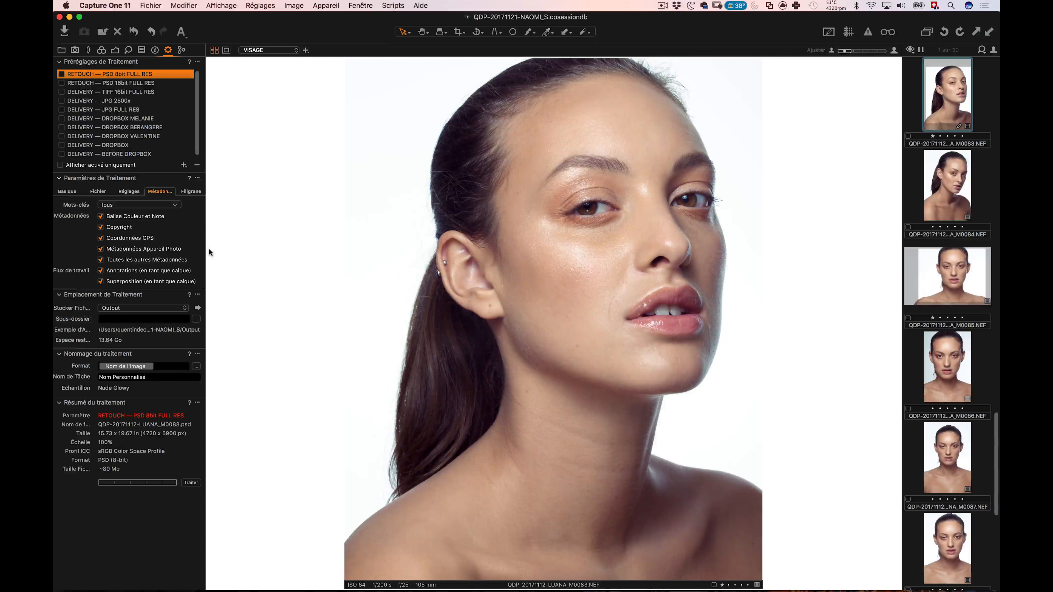
# Switch the colour readouts to Lab values using Generic (media white).
pyautogui.click(224, 4)
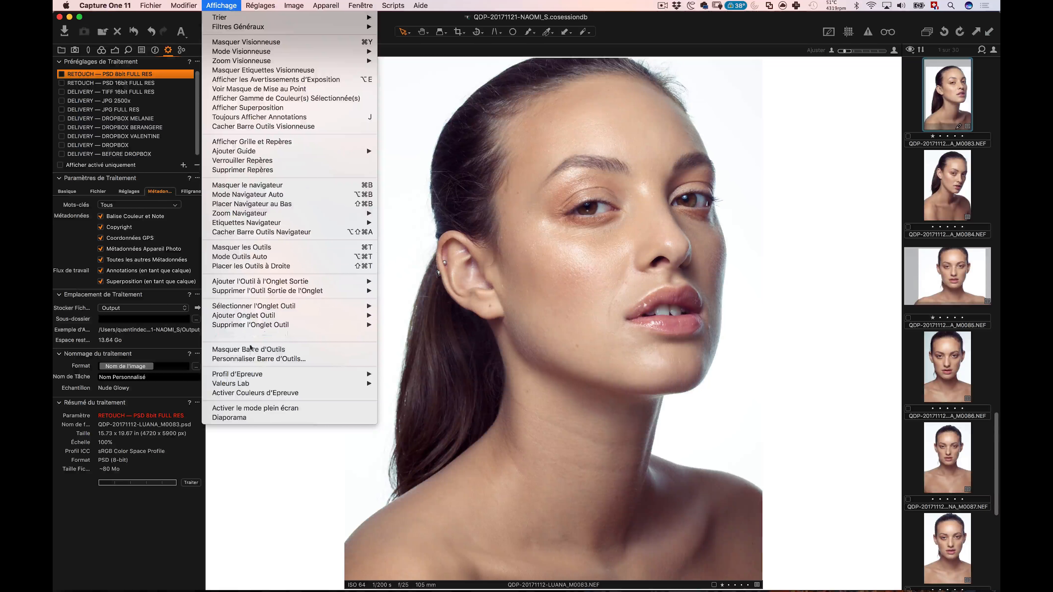
pyautogui.moveTo(367, 383)
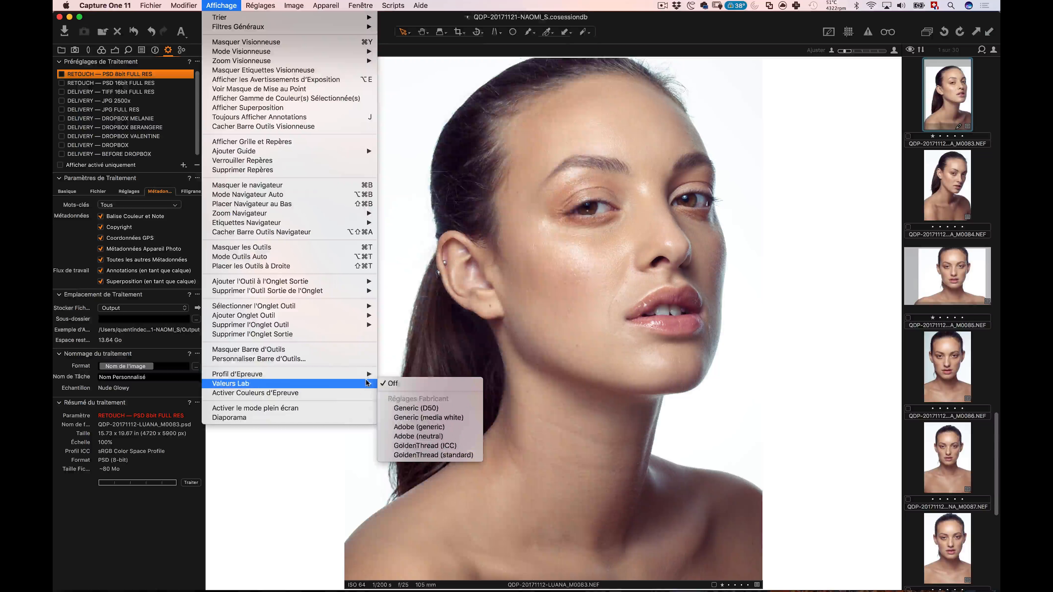
pyautogui.click(406, 419)
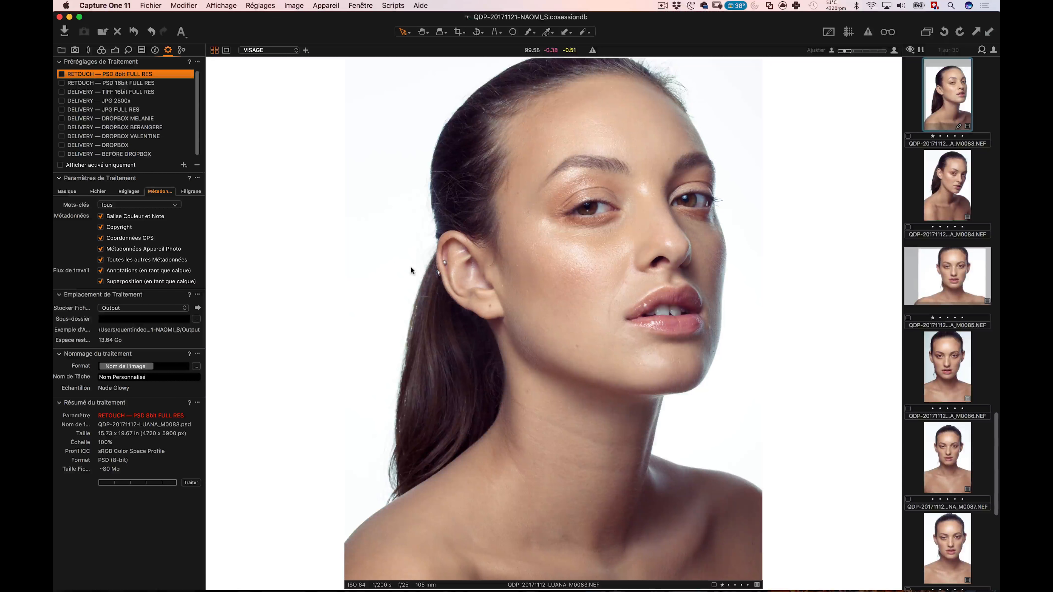
# View the image import settings and cancel the import.
pyautogui.click(64, 33)
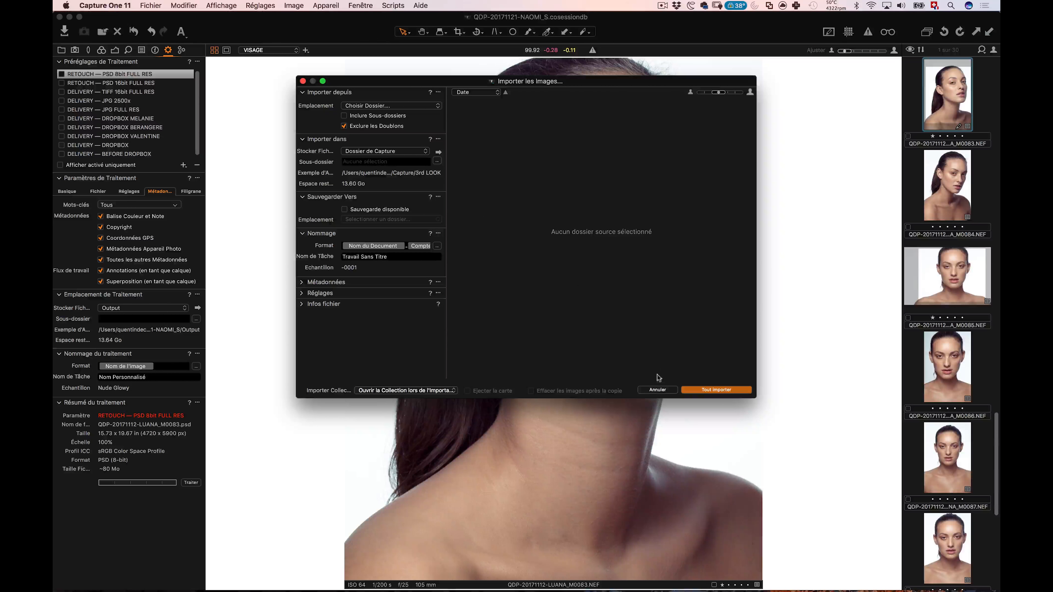
pyautogui.click(651, 390)
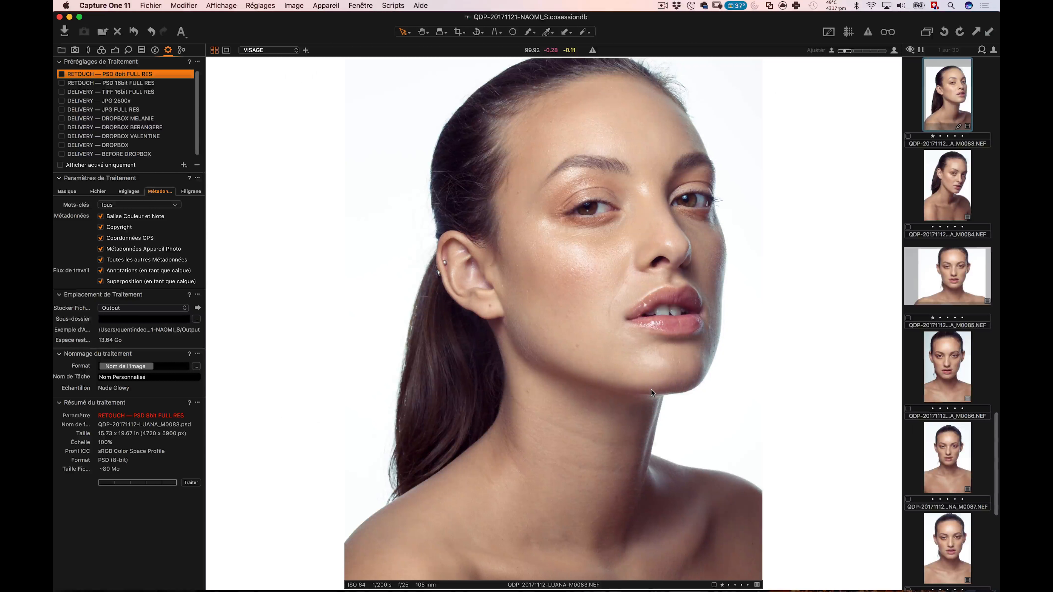
# Turn the Lab value readouts off.
pyautogui.click(222, 5)
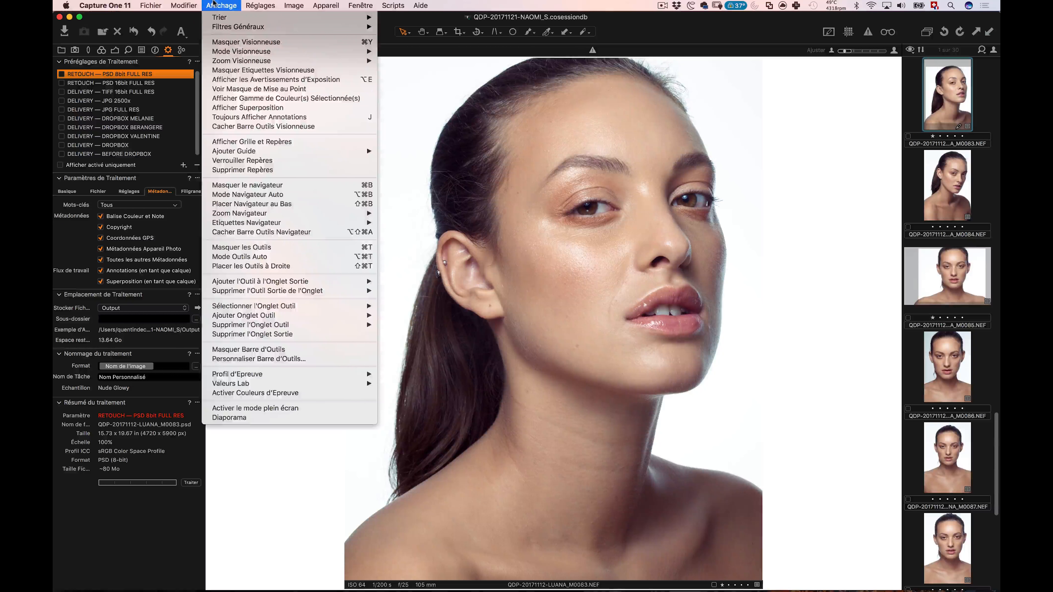
pyautogui.moveTo(289, 372)
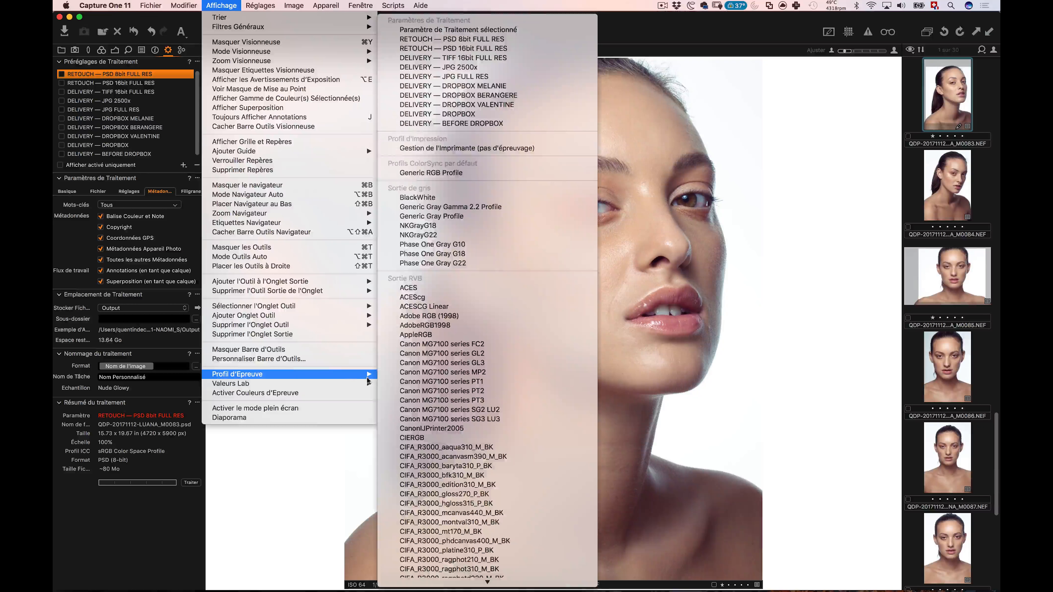
pyautogui.moveTo(357, 383)
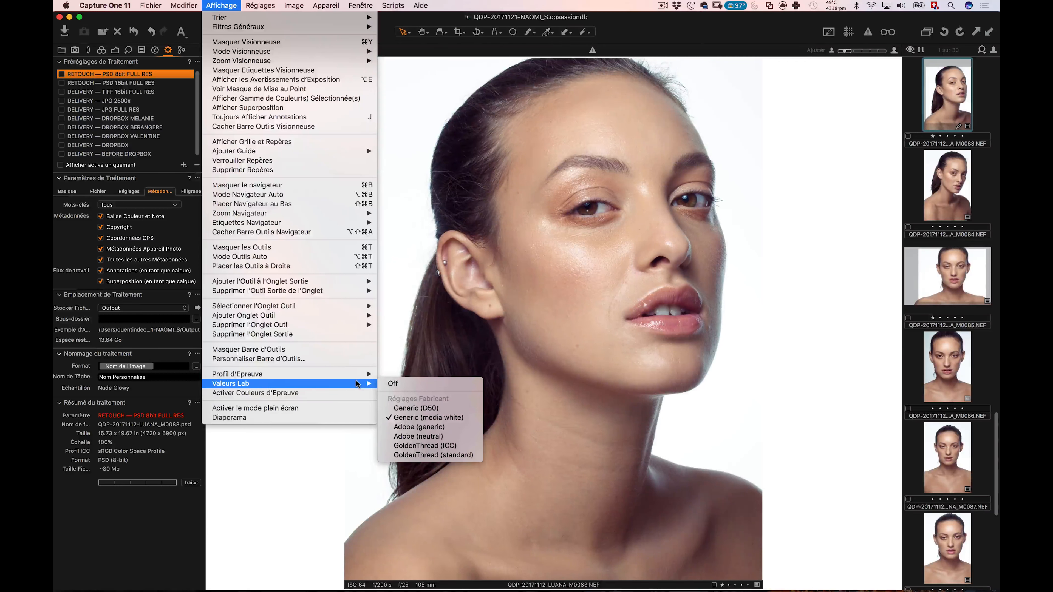
pyautogui.click(394, 383)
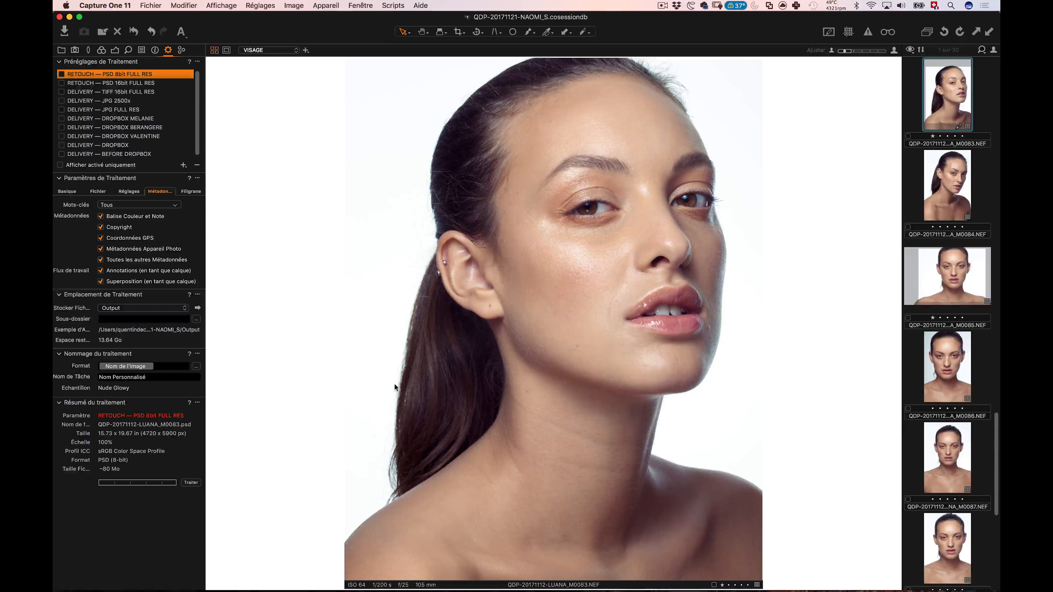